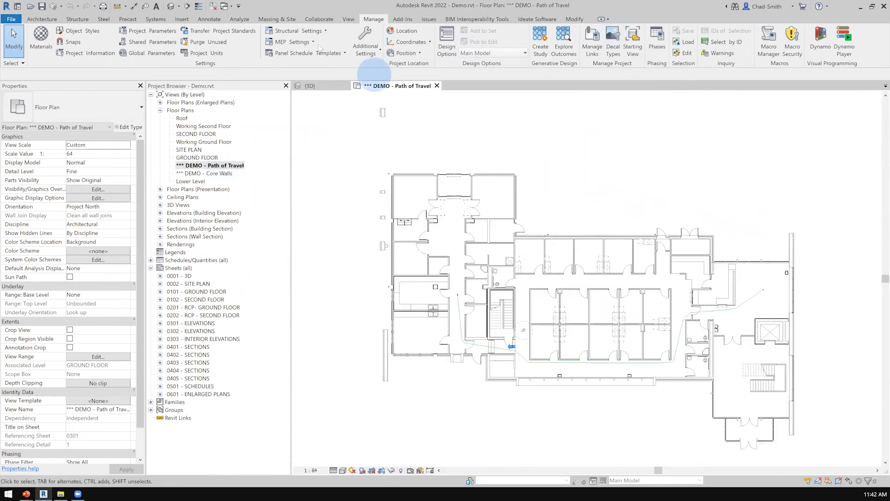
Delete the existing path of travel line between the reception area and the outpatient corridor on the floor plan
click(239, 19)
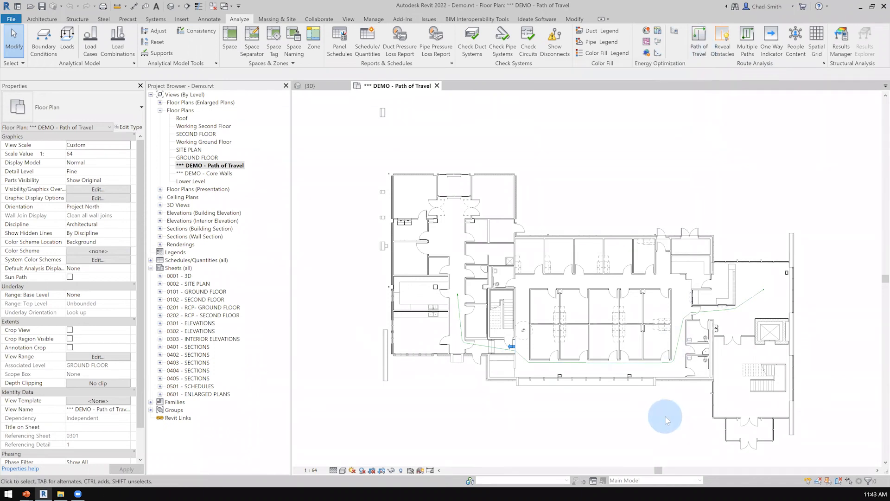
scroll(673, 416, up, 2)
scroll(627, 395, up, 1)
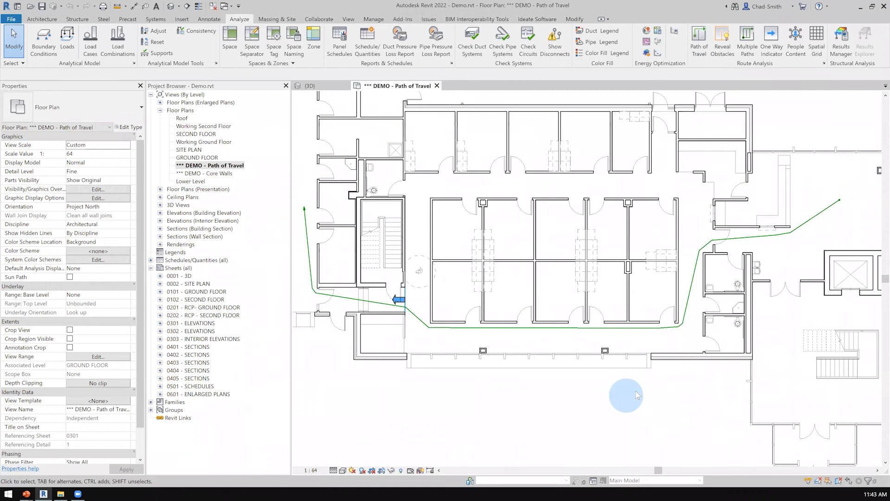
middle_drag(646, 397, 683, 403)
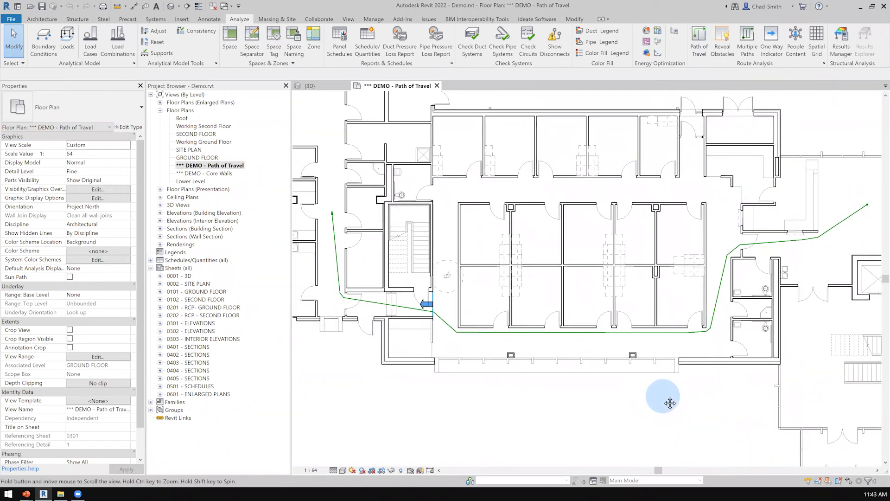
click(874, 209)
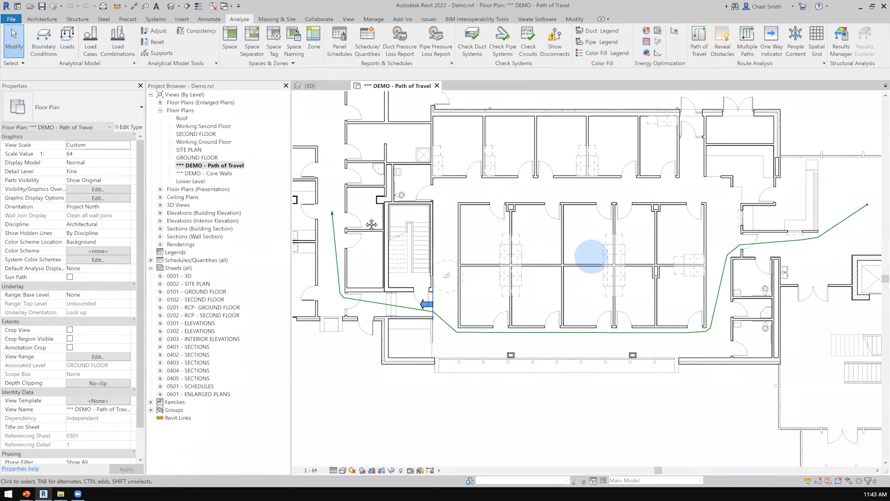
scroll(592, 259, down, 1)
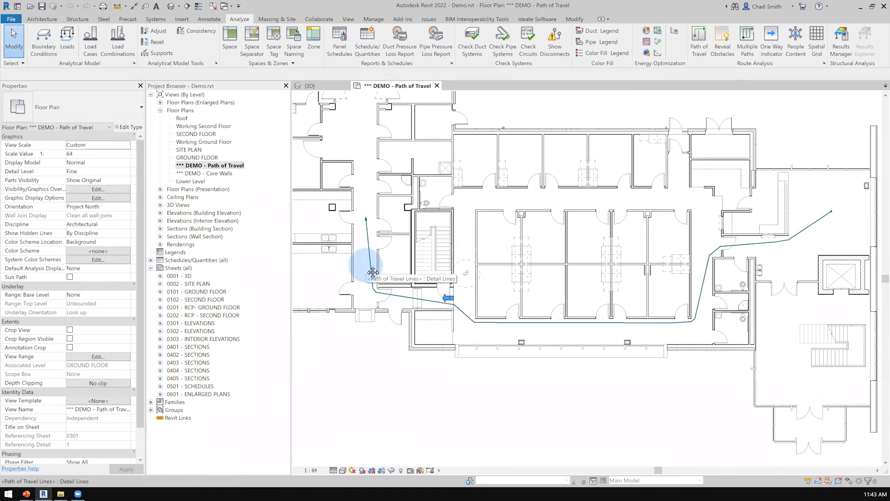
click(815, 225)
key(Delete)
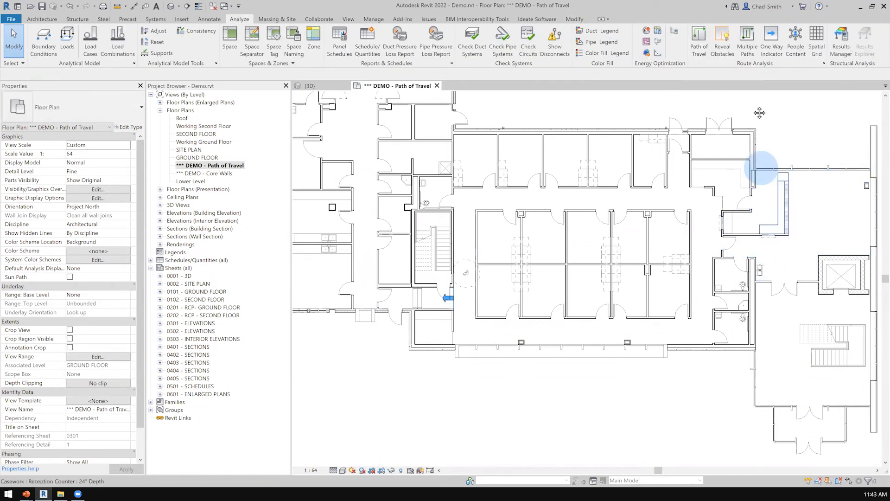
Generate multiple paths of travel from the reception area to the outpatient corridor with a minimum path separation of 2000 mm
click(747, 44)
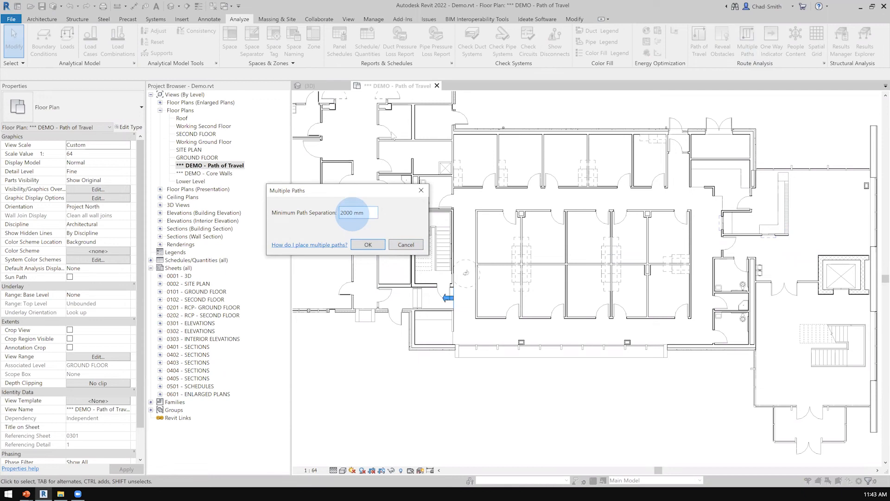
drag(346, 190, 393, 136)
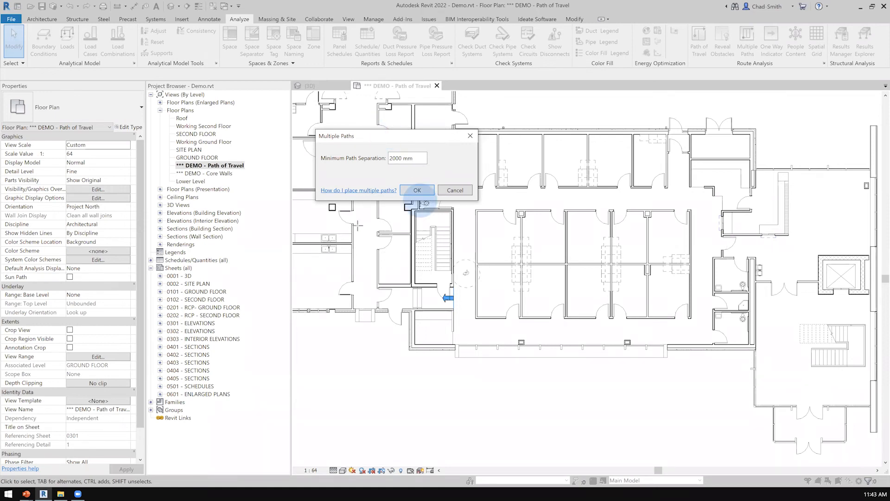
click(417, 190)
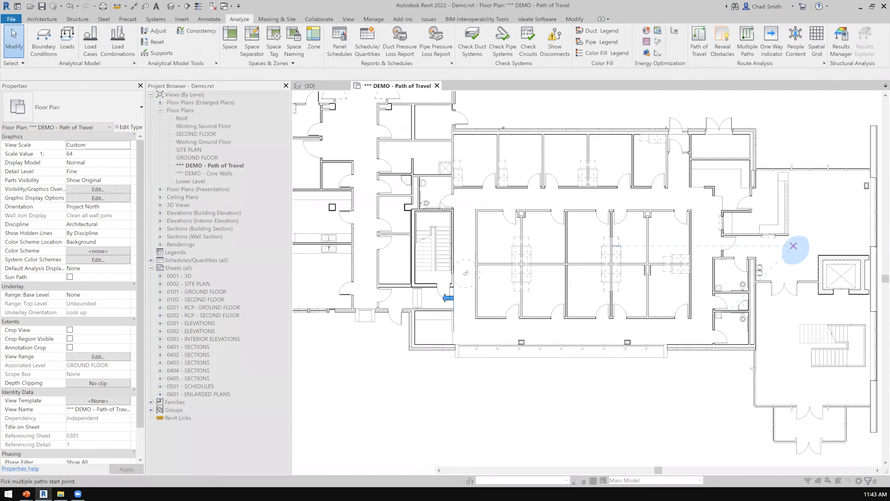
click(359, 219)
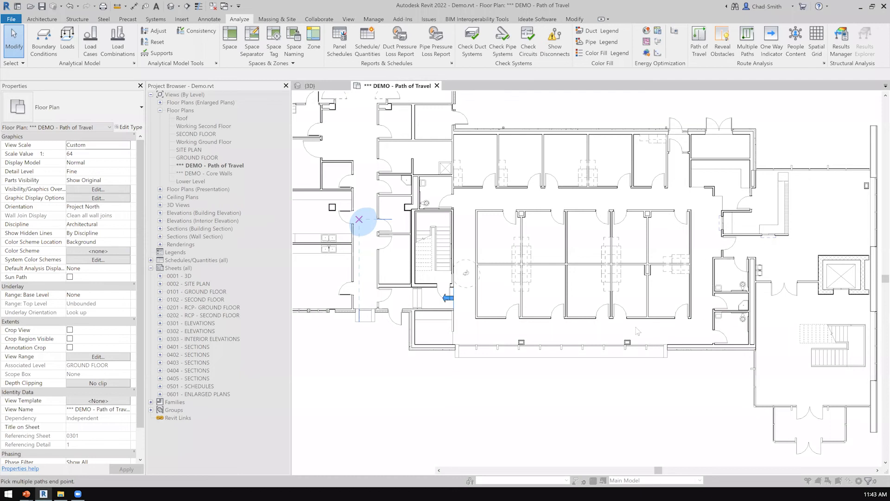
click(543, 330)
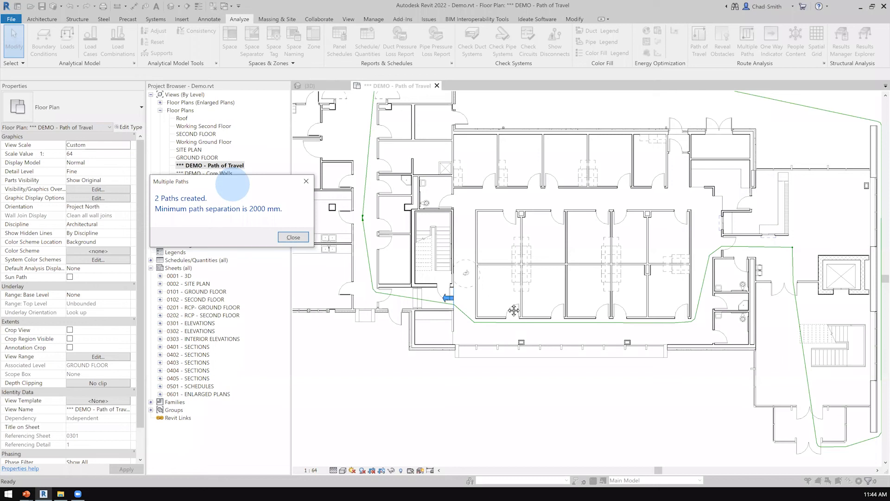
key(Return)
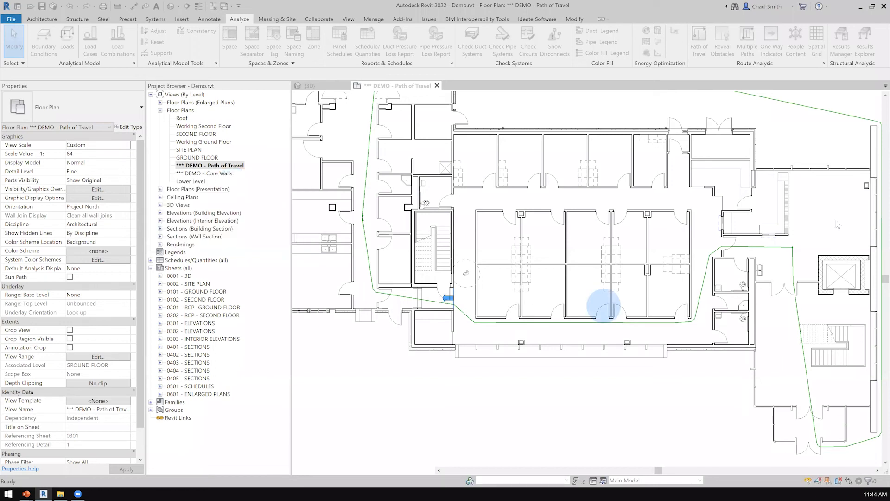
Compare the two generated routes, and undo them and the deletion to restore the original single path of travel
scroll(505, 302, down, 1)
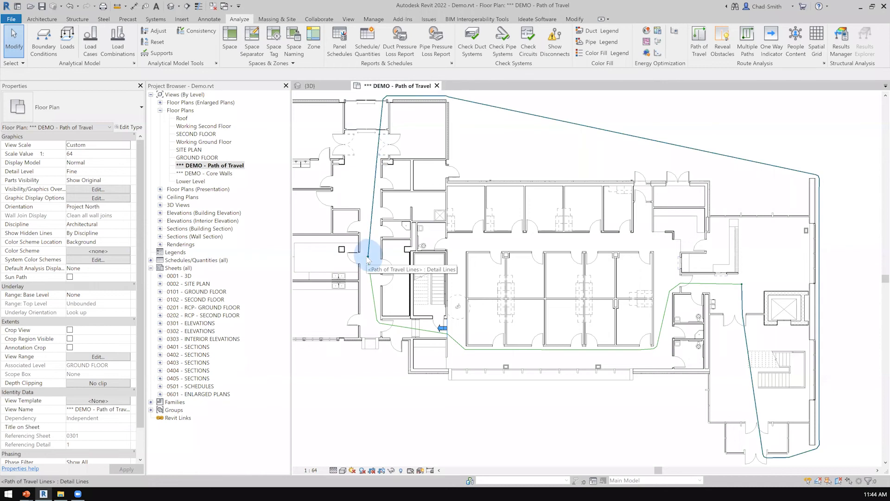
middle_drag(567, 238, 570, 221)
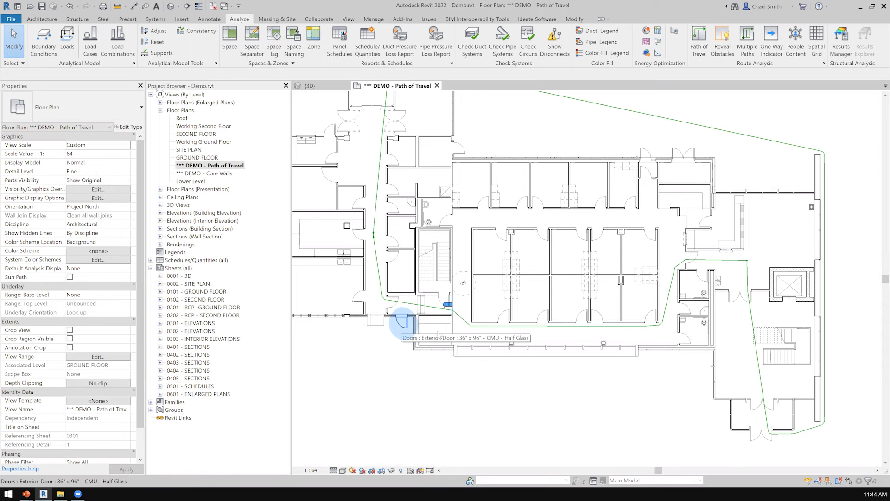
scroll(399, 325, up, 2)
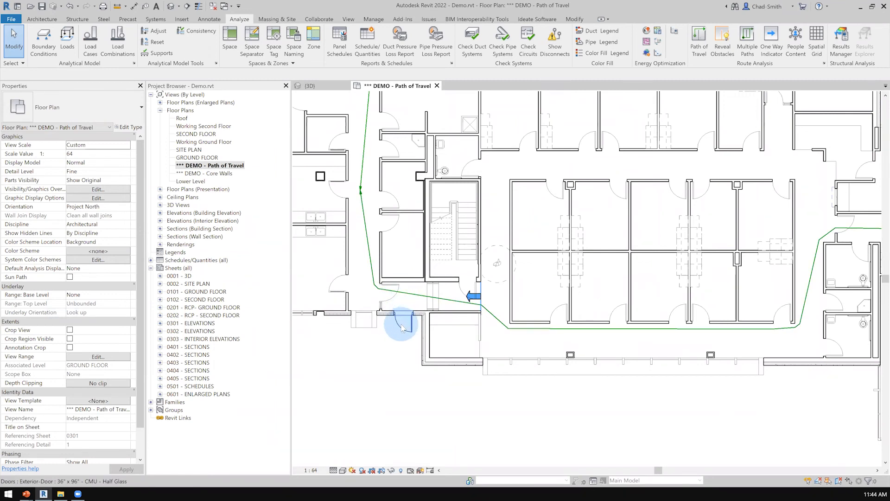
scroll(408, 323, down, 2)
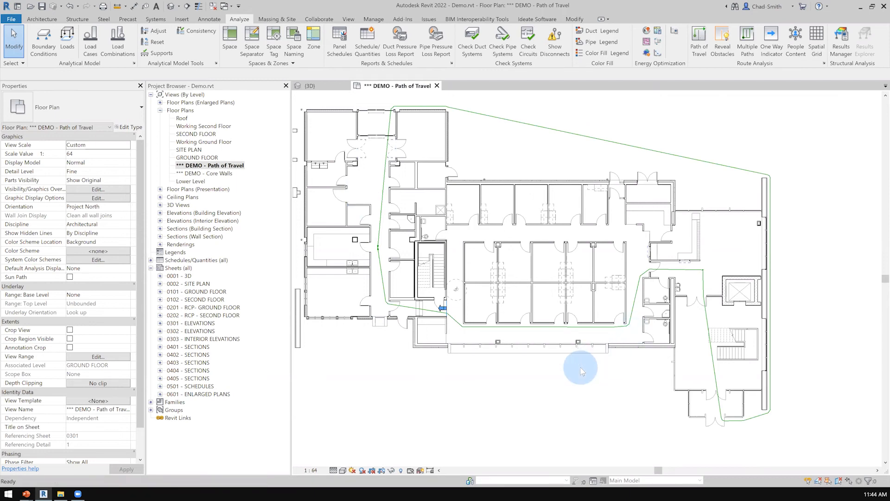
scroll(577, 371, up, 2)
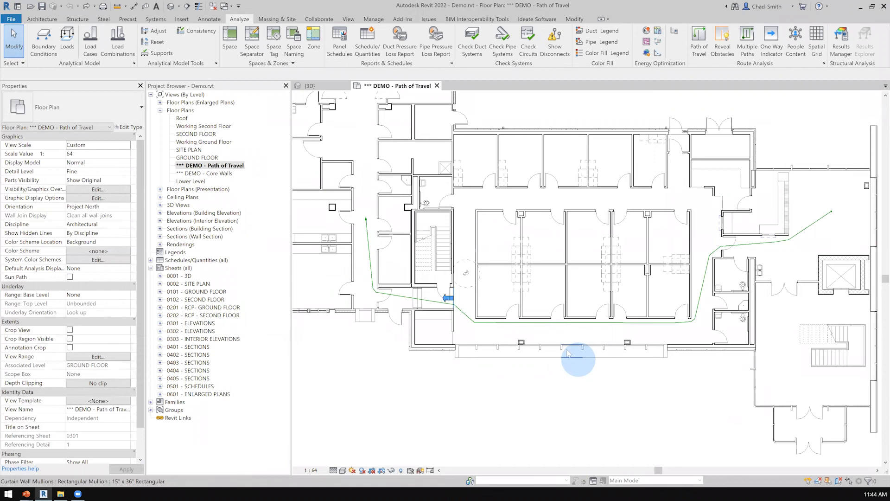
click(673, 246)
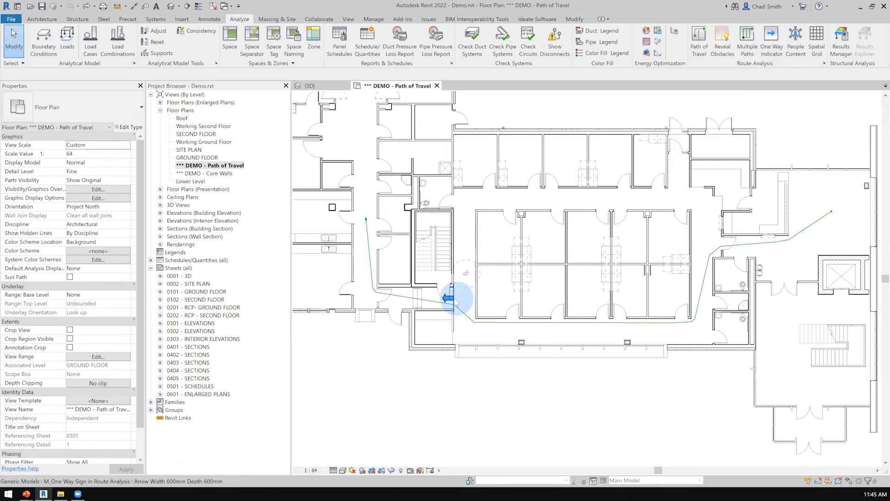
Flip the direction of the one-way indicator in the corridor opening beside the stair
click(454, 299)
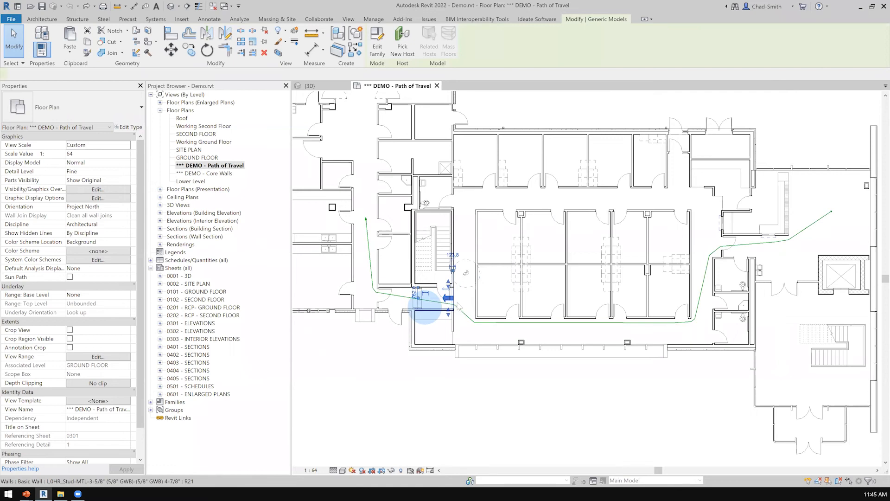
scroll(467, 277, up, 2)
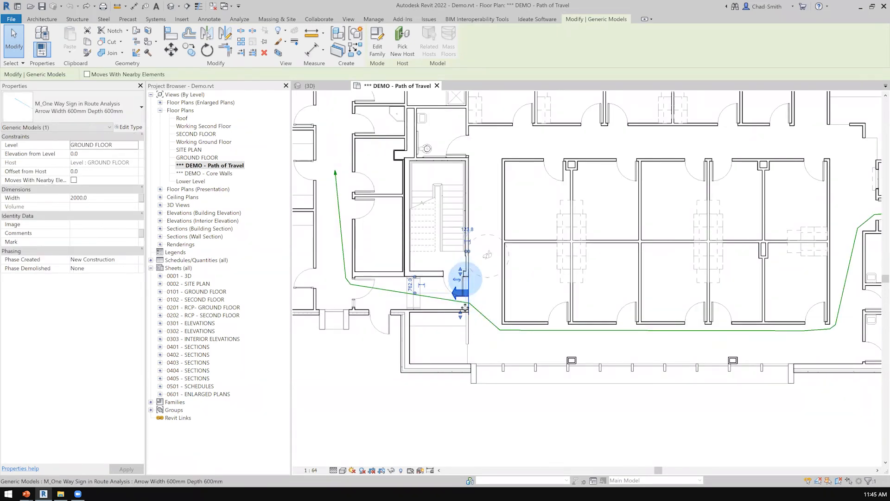
scroll(466, 317, down, 1)
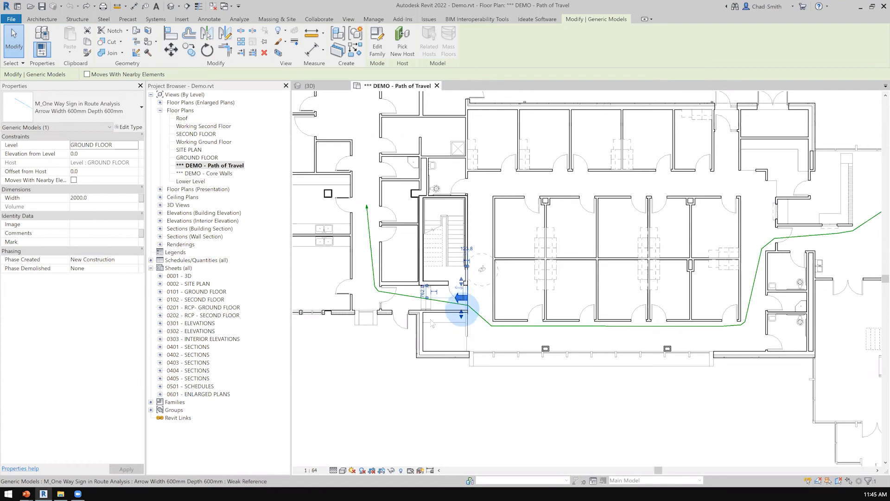
middle_drag(453, 302, 442, 310)
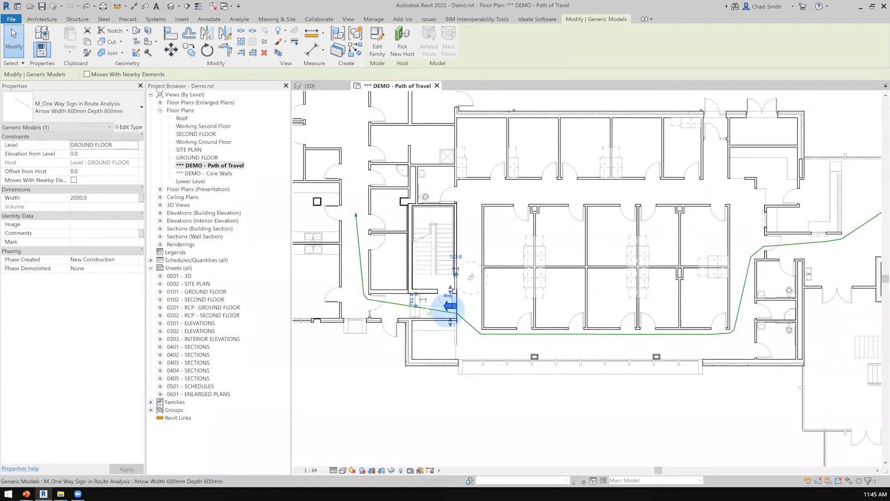
click(469, 324)
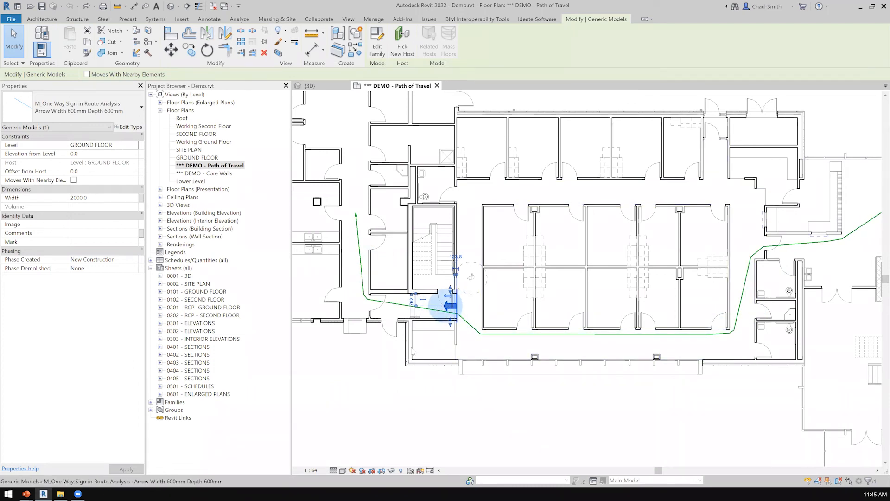
scroll(413, 352, down, 2)
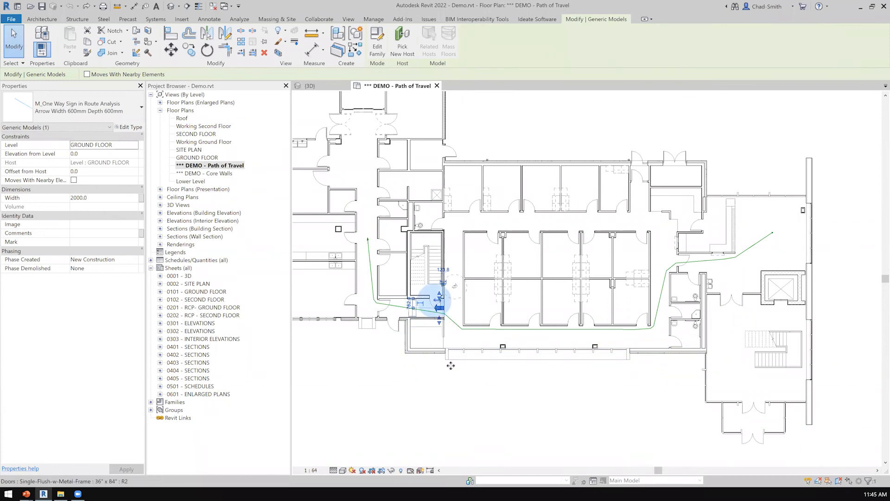
click(436, 300)
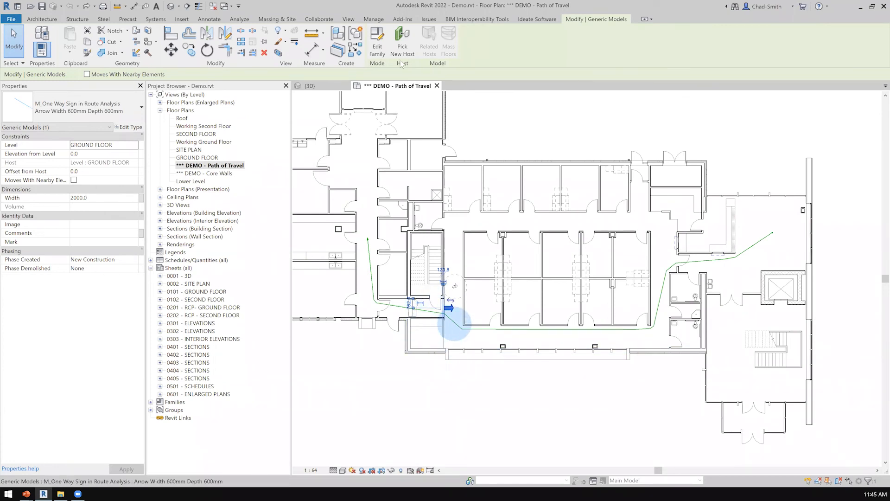
Update the path of travel line to follow the flipped one-way indicator, and review the whole recalculated route
click(454, 324)
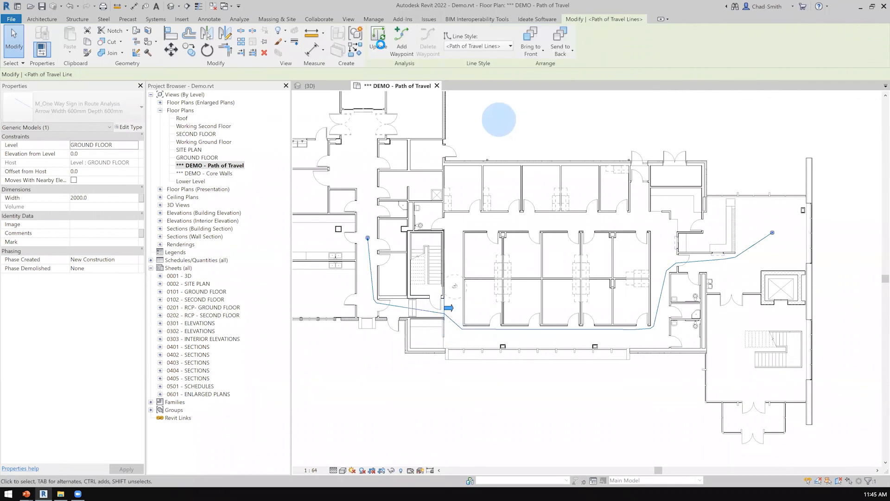
click(378, 44)
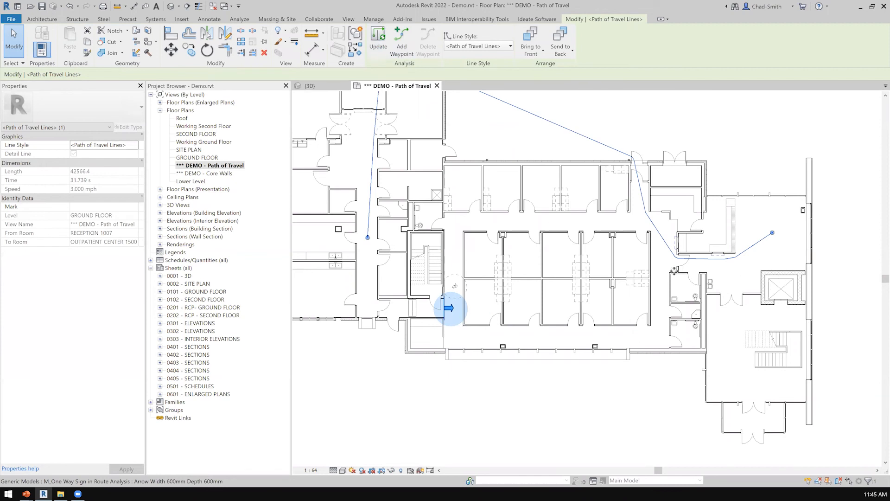
middle_drag(640, 164, 652, 188)
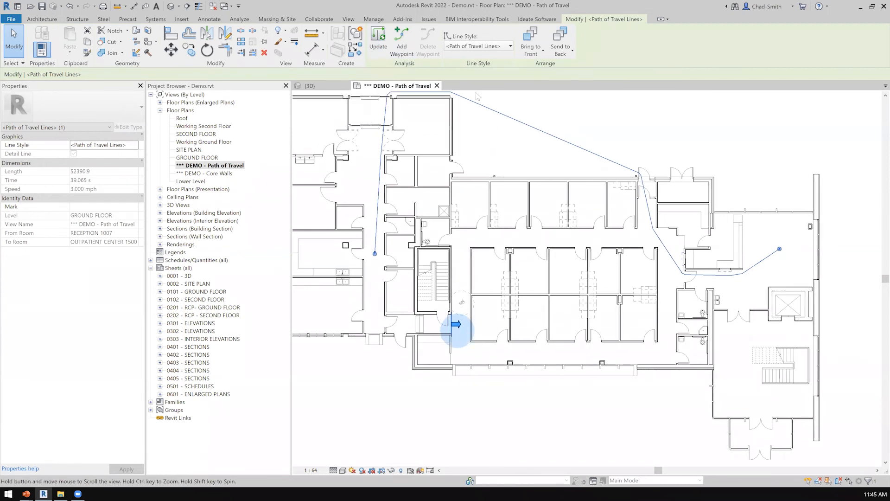
middle_drag(379, 239, 381, 248)
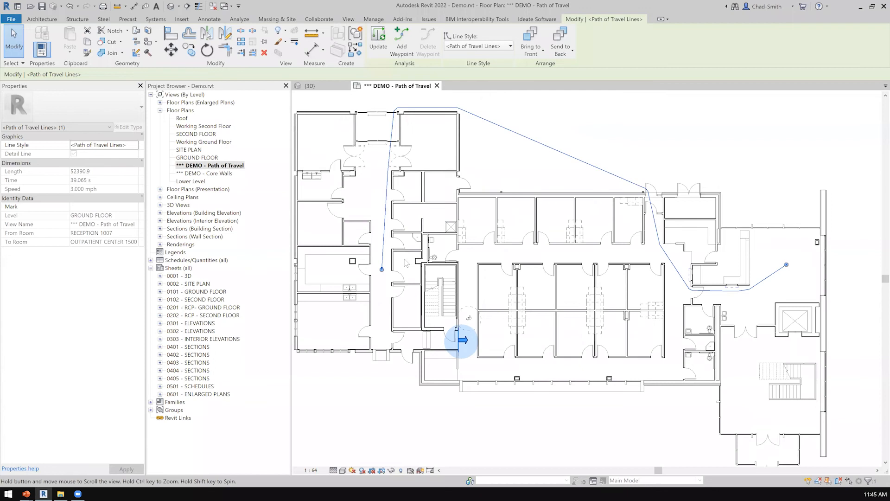
middle_drag(461, 342, 462, 343)
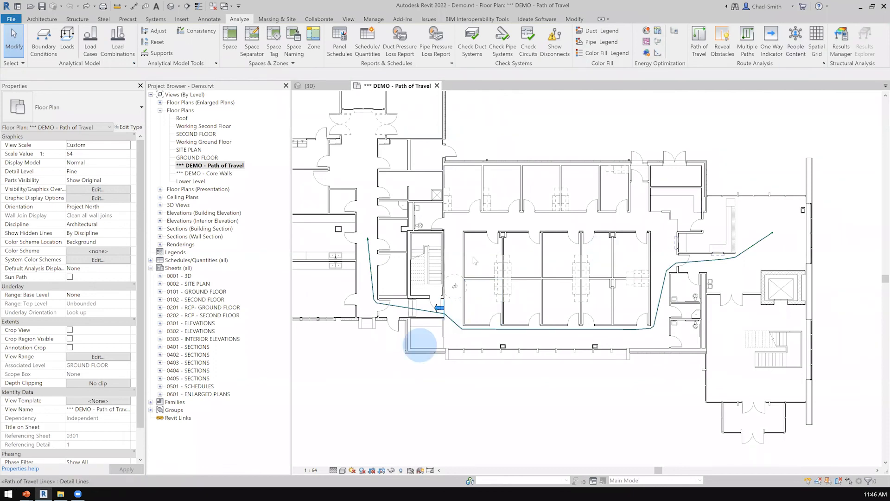
Move the Physical Distance 2m people content onto the route at the lower corridor corner, and update the path of travel around it
scroll(473, 258, up, 2)
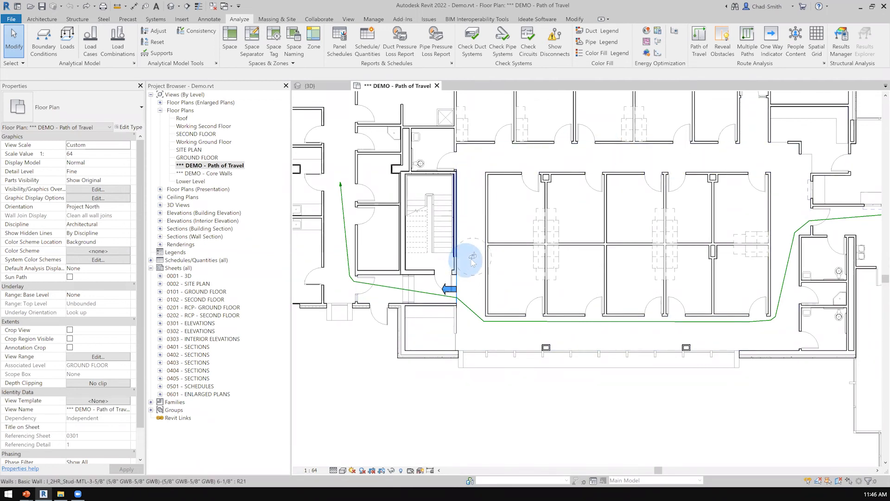
click(472, 323)
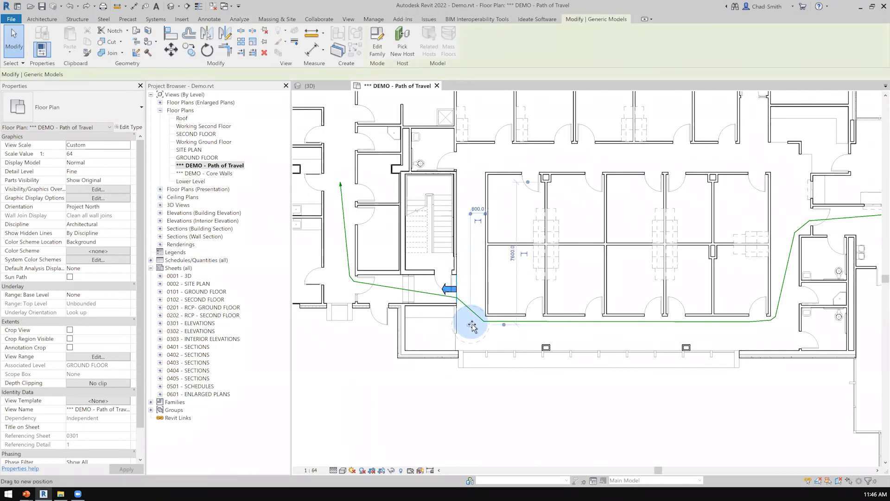
click(533, 321)
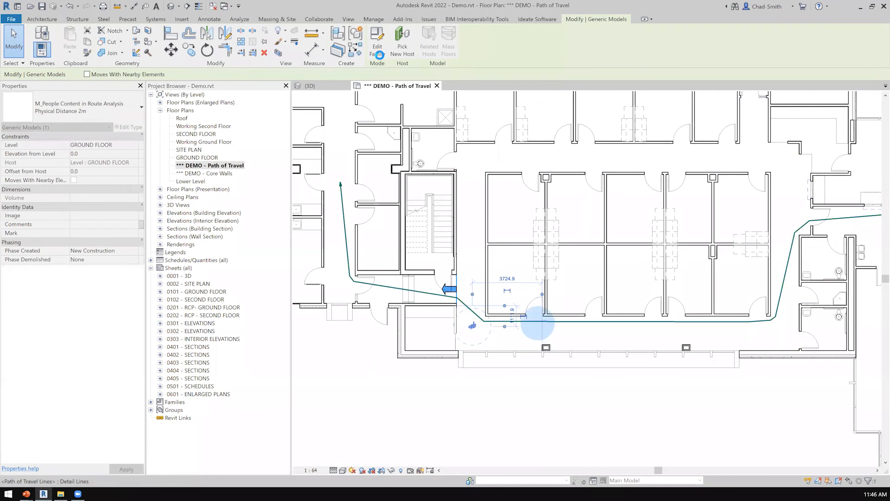
click(378, 41)
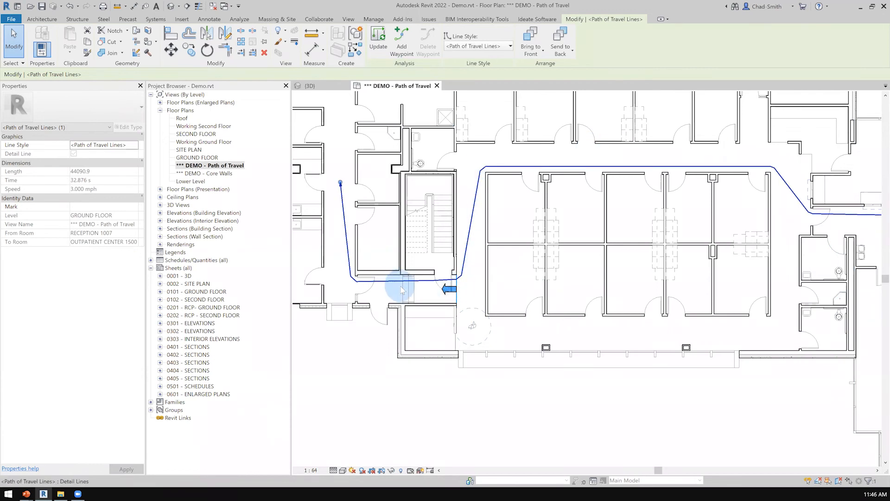
scroll(383, 290, down, 2)
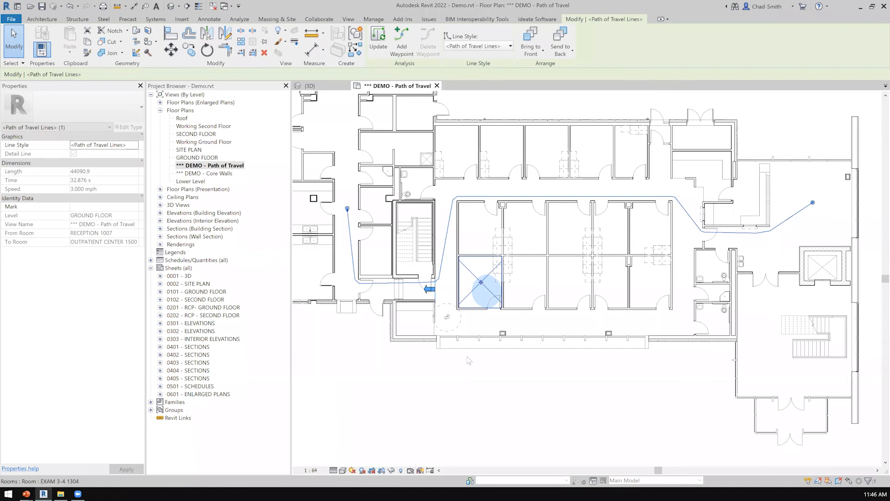
Move the Physical Distance 2m people content to the waiting area above the elevator, and copy it beside itself and below the reception counter
middle_drag(486, 360, 469, 358)
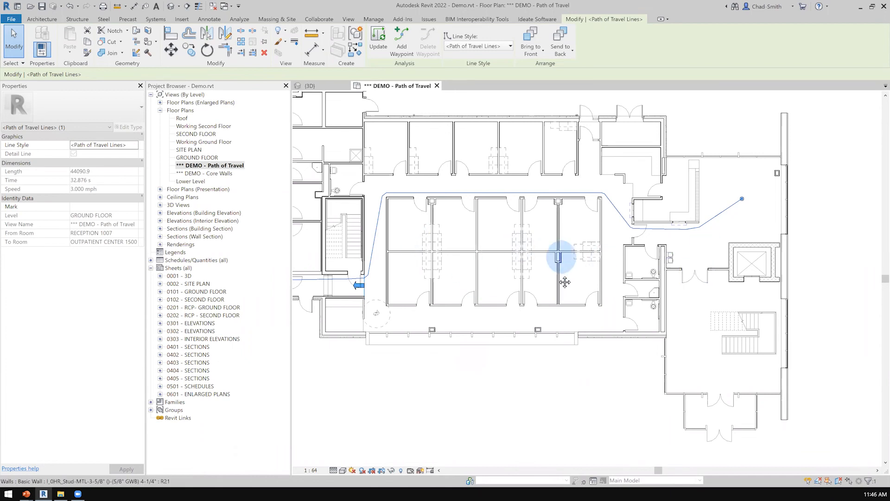
middle_drag(572, 271, 548, 282)
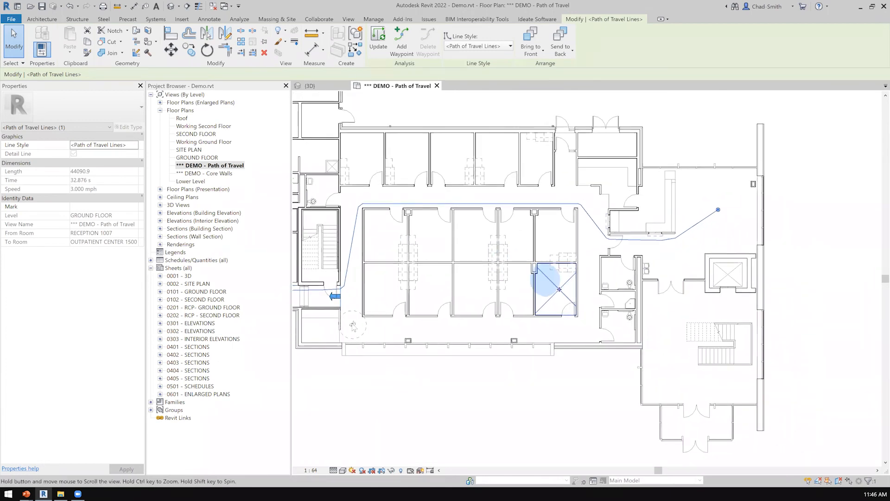
drag(379, 324, 711, 253)
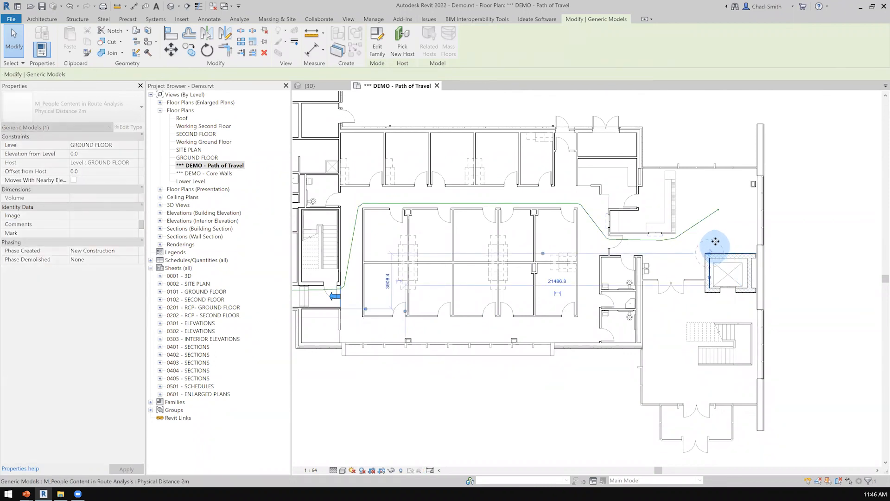
scroll(711, 253, up, 3)
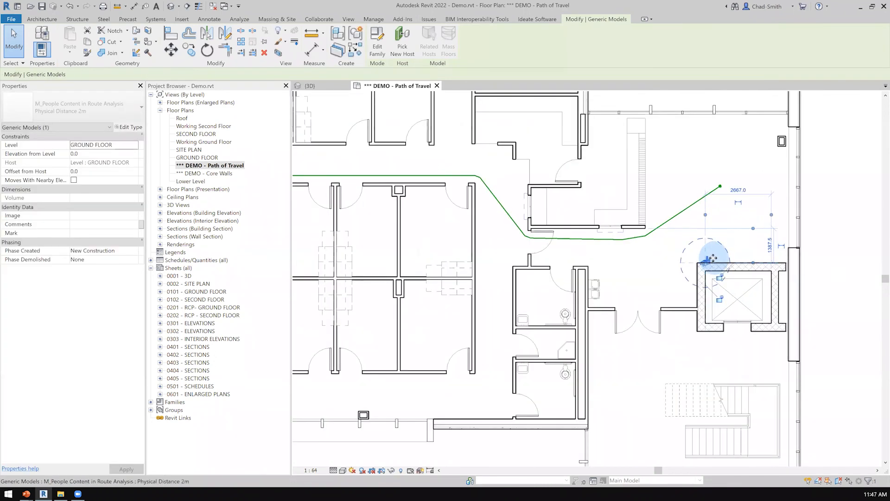
drag(707, 254, 760, 255)
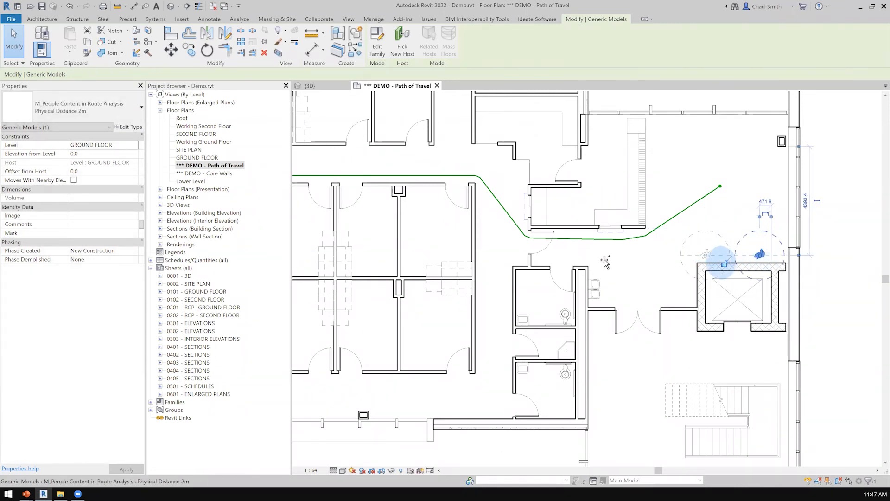
ctrl+drag(622, 289, 636, 239)
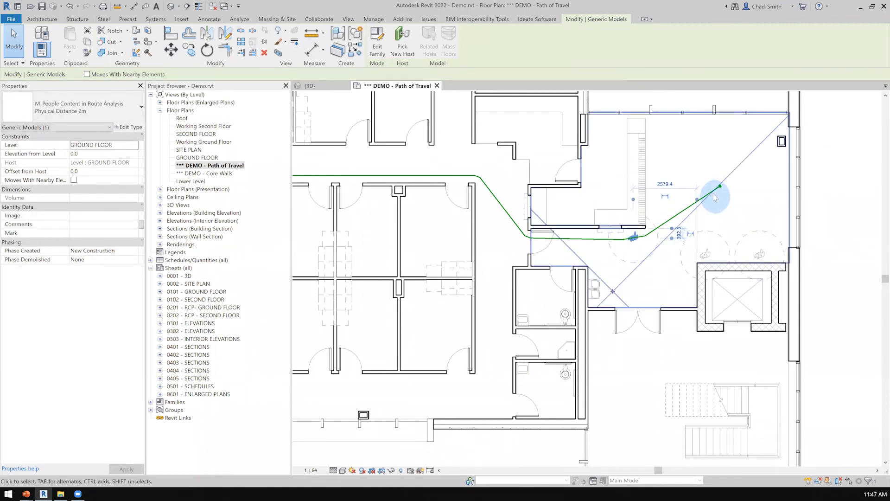
Update the path of travel around the three people content instances, and review the whole recalculated route
click(714, 189)
click(378, 41)
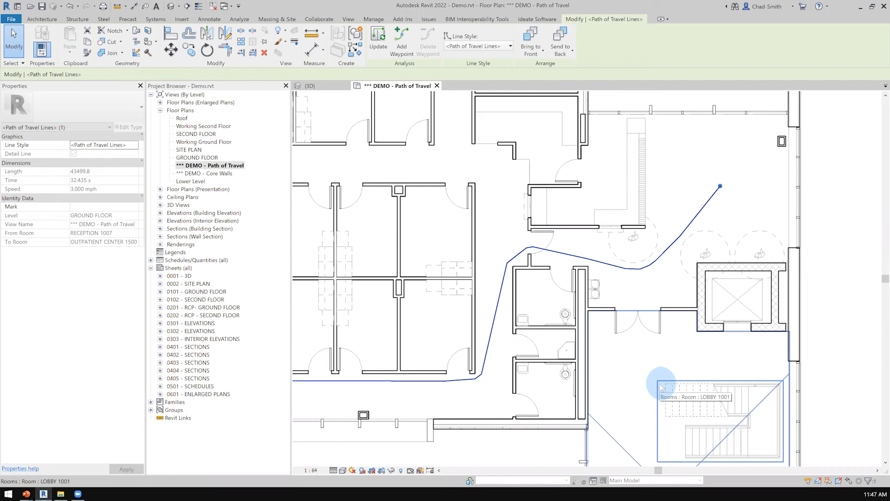
scroll(606, 311, down, 3)
middle_drag(606, 310, 655, 322)
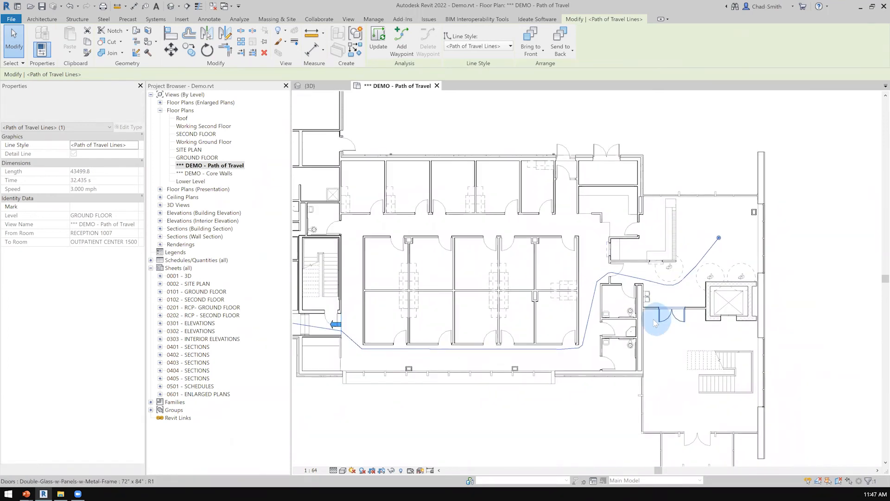
Open the *** DEMO - Core Walls floor plan and examine the wall layers at an exam room wall junction
double_click(218, 173)
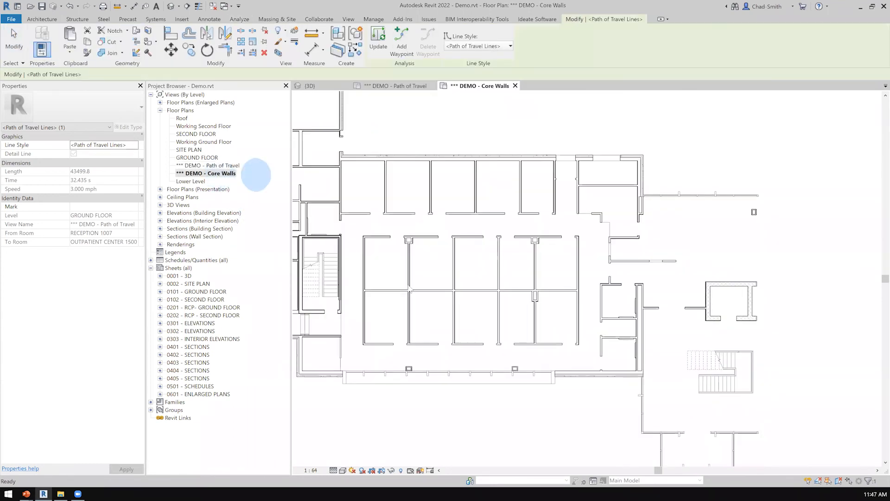
middle_drag(576, 325, 618, 334)
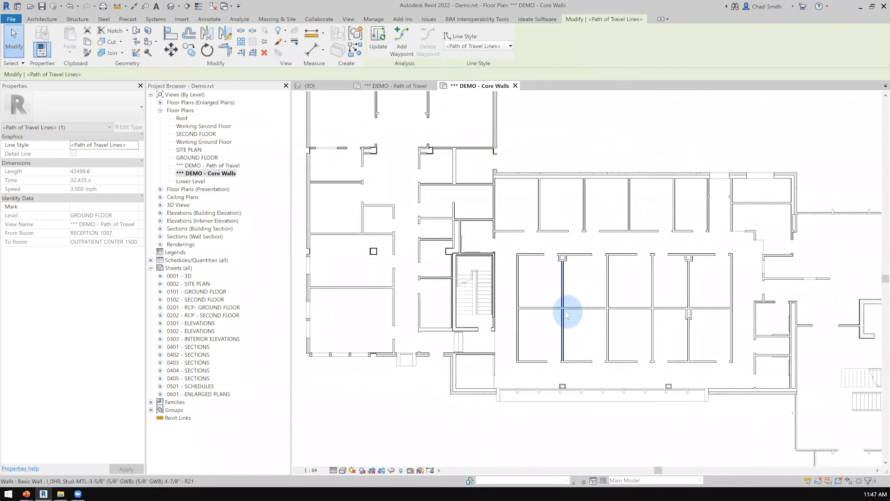
scroll(564, 311, up, 5)
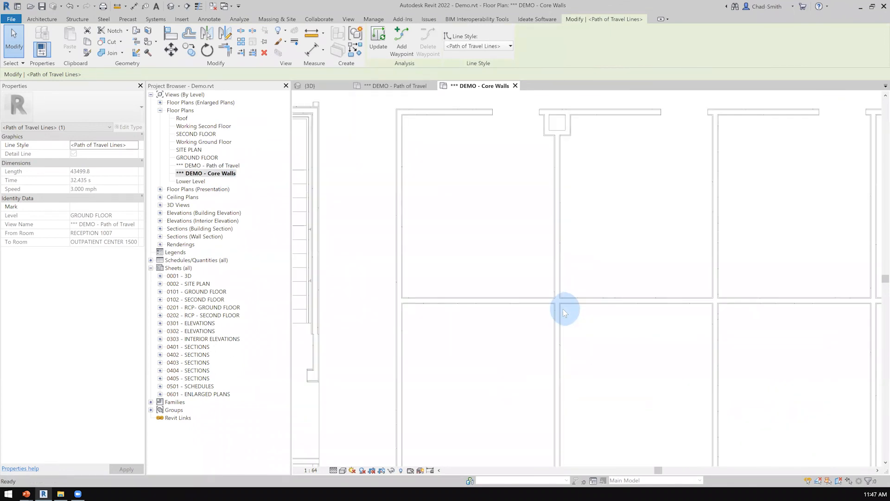
scroll(564, 309, up, 3)
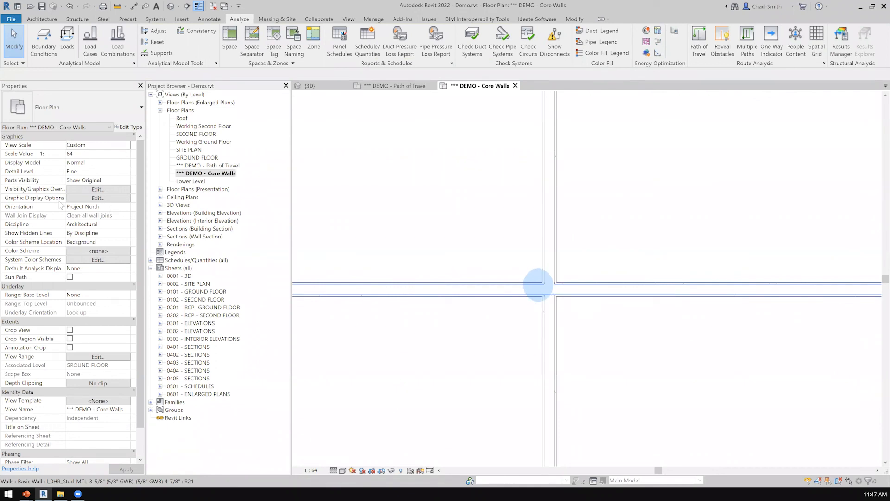
scroll(529, 295, down, 5)
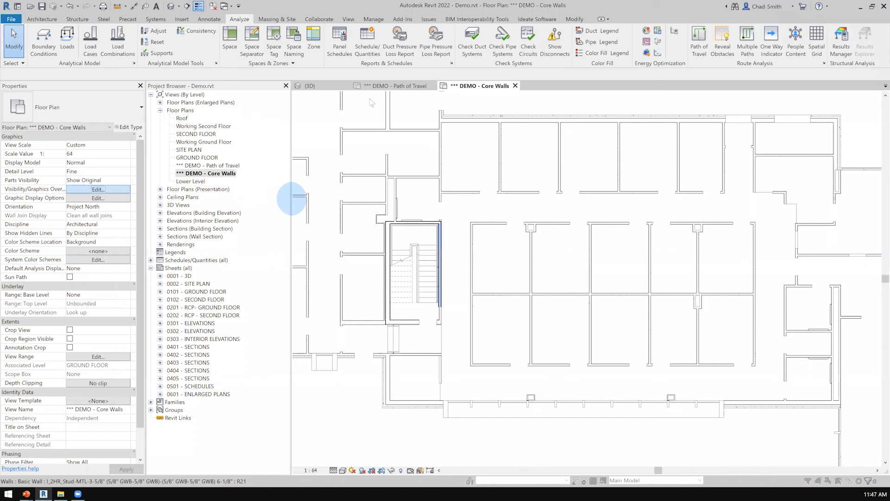
Hide the walls' Non-Core Layers in the Core Walls view's visibility/graphic overrides, and inspect the resulting walls up close
key(v)
key(g)
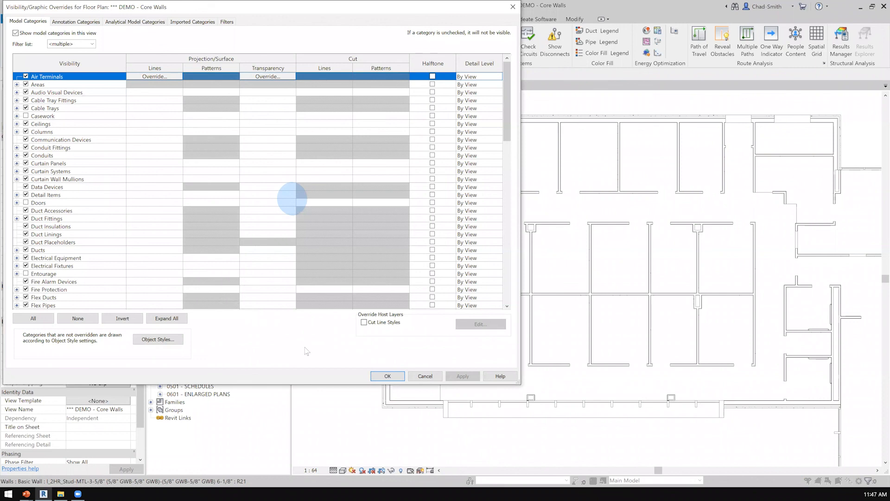
drag(282, 6, 484, 45)
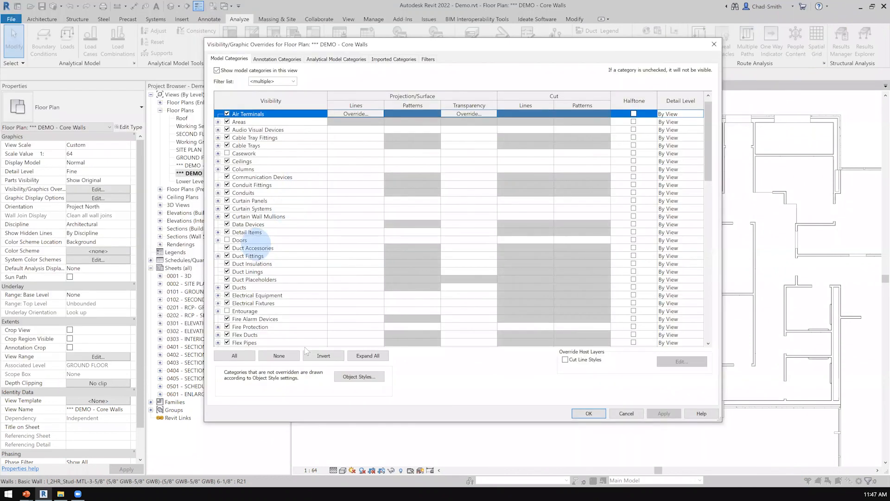
scroll(306, 345, down, 15)
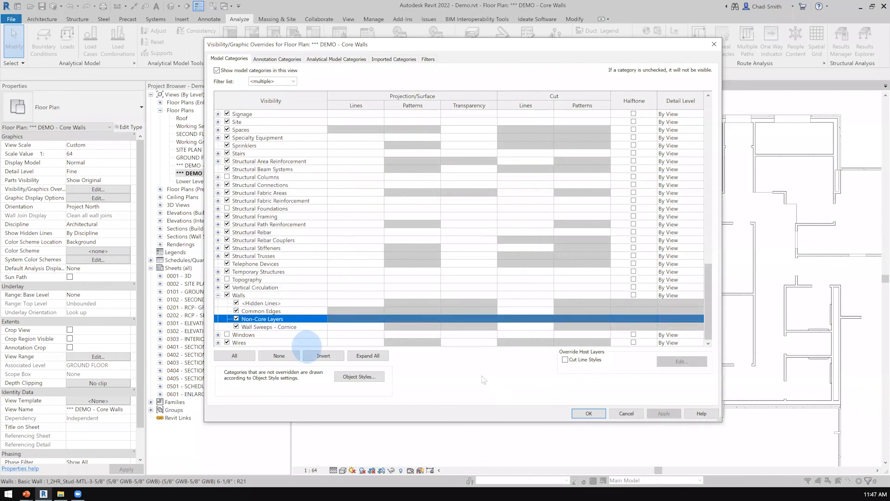
click(589, 413)
scroll(482, 376, up, 4)
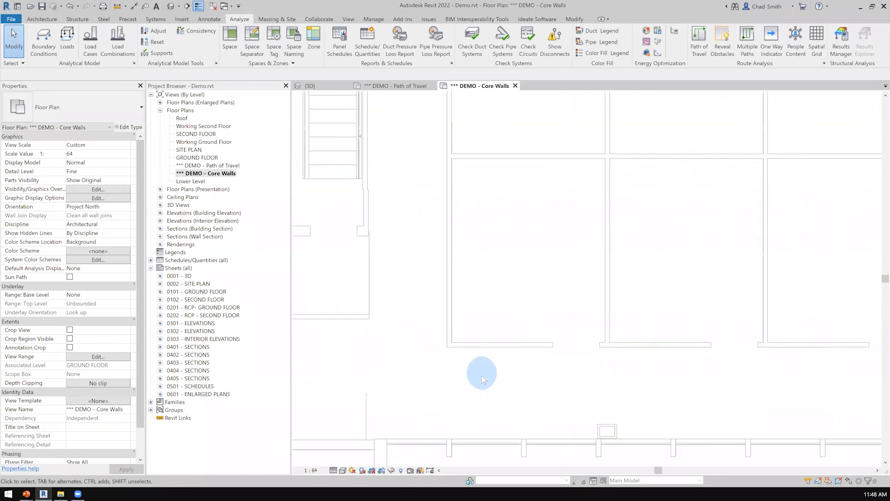
scroll(482, 376, down, 2)
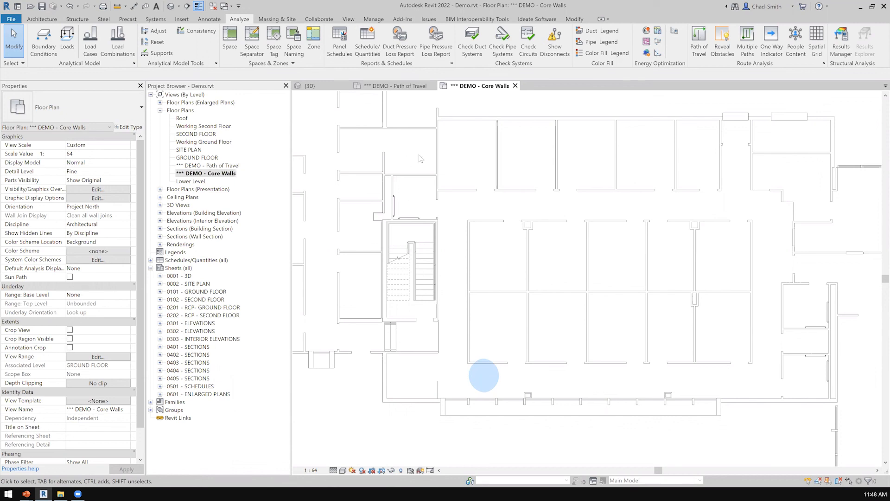
Open the project's sheet issues and revisions settings, and review the numbering options available for the Wall Type Change revision
click(349, 20)
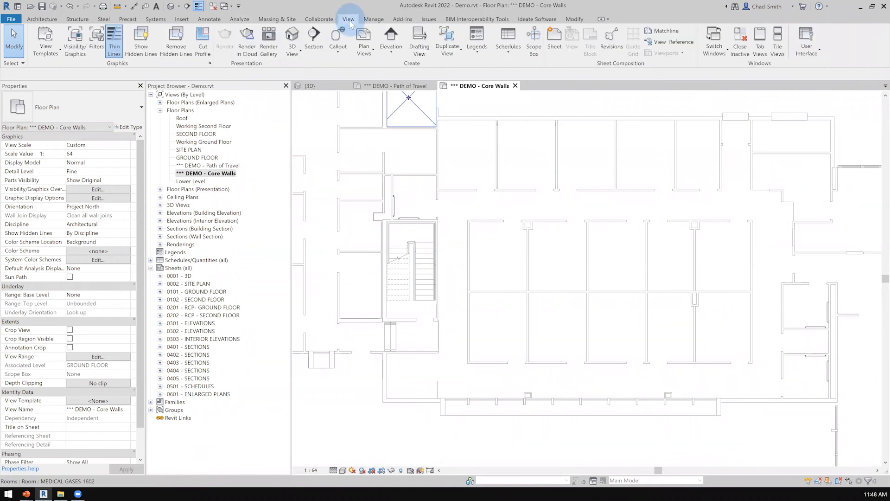
click(613, 38)
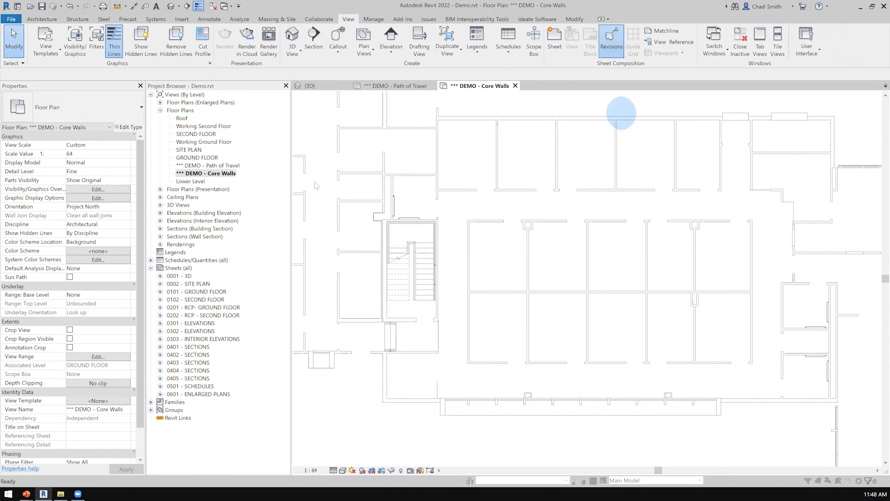
click(284, 147)
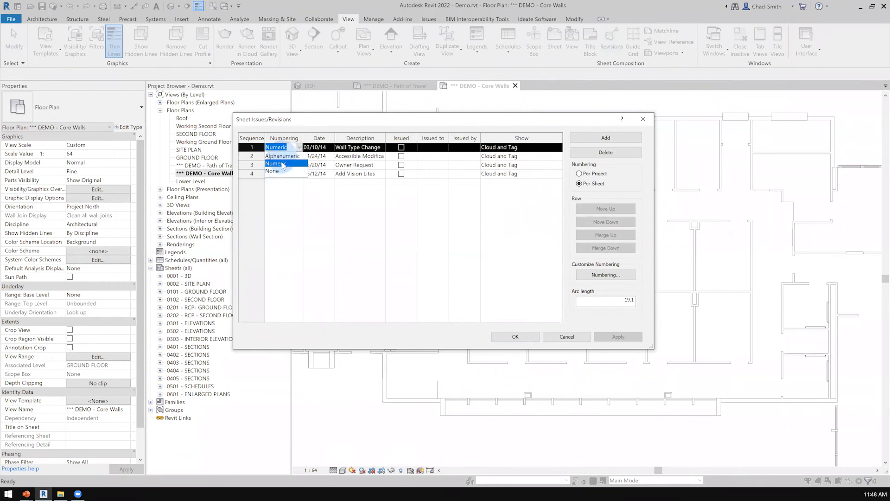
click(284, 173)
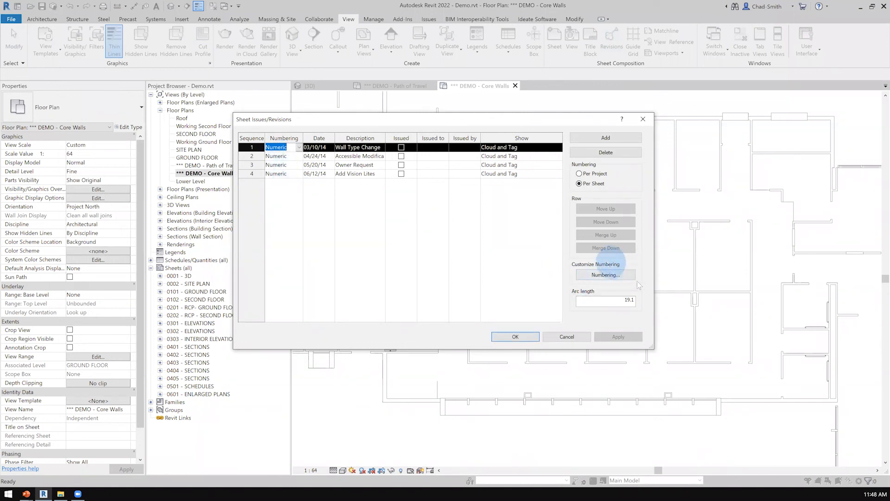
Create a numeric revision numbering sequence named Sketch with a minimum of 1 digit, starting number 1 and prefix S
click(613, 275)
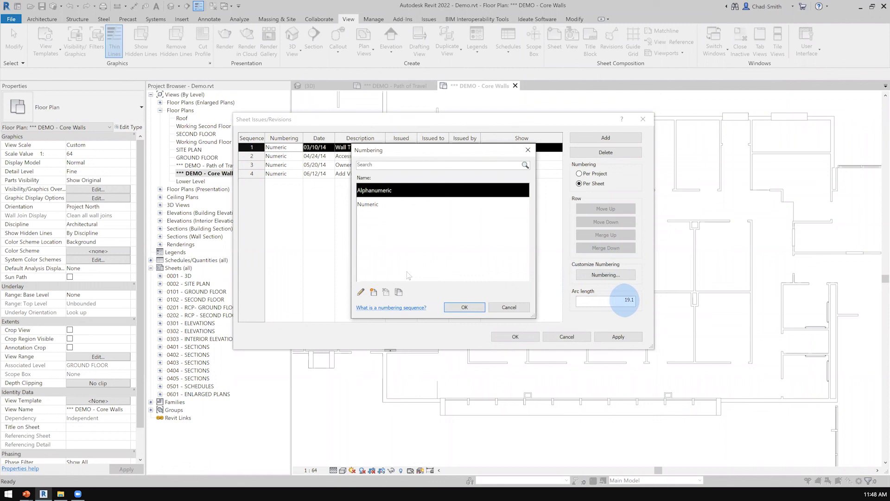
click(374, 293)
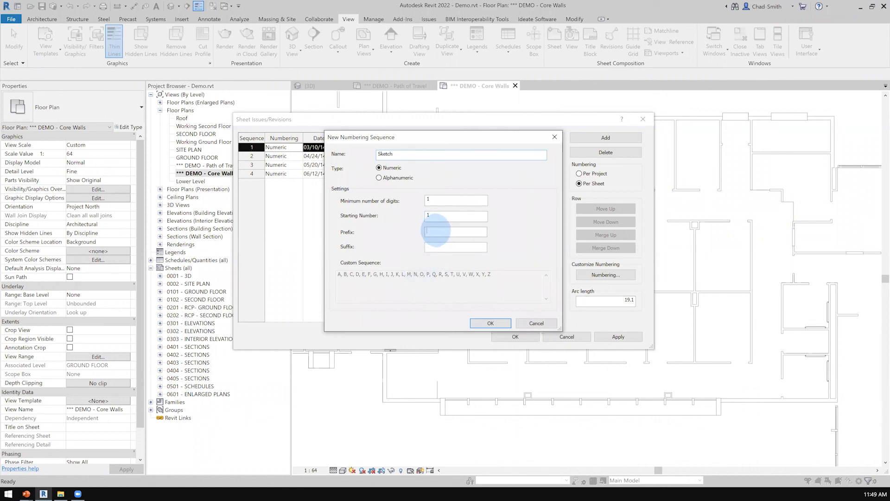
text(S)
click(431, 218)
click(425, 200)
double_click(427, 200)
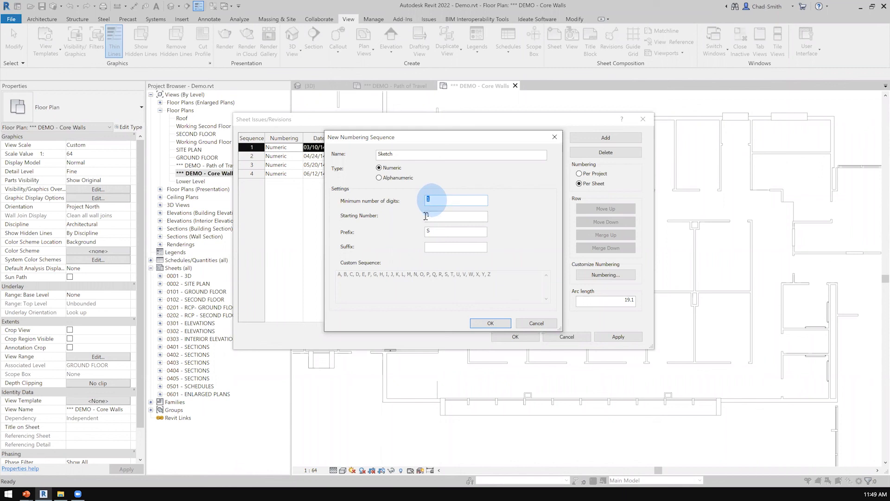
click(433, 216)
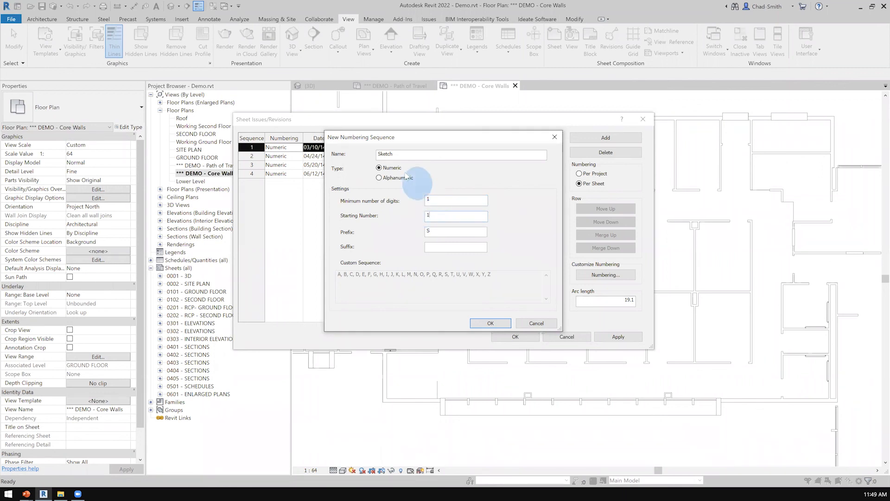
click(491, 323)
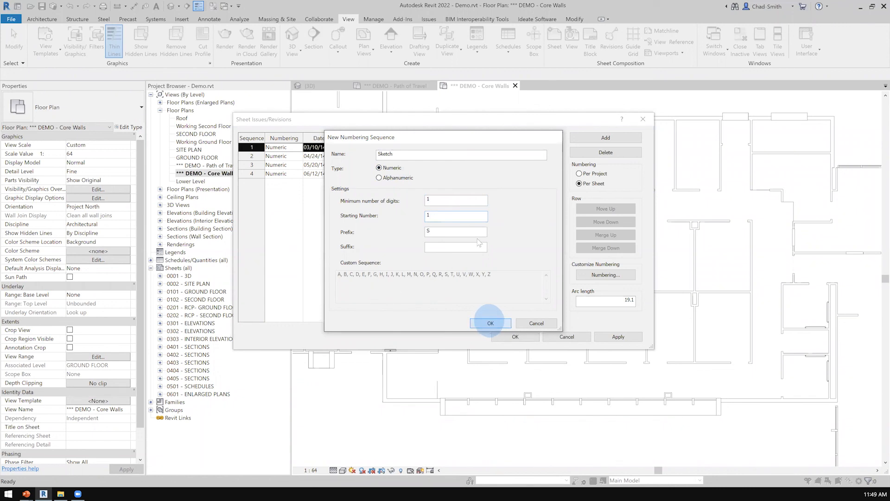
Create a second numeric numbering sequence named Design with prefix D, and accept the numbering and revision settings
click(365, 293)
text(Design)
click(436, 230)
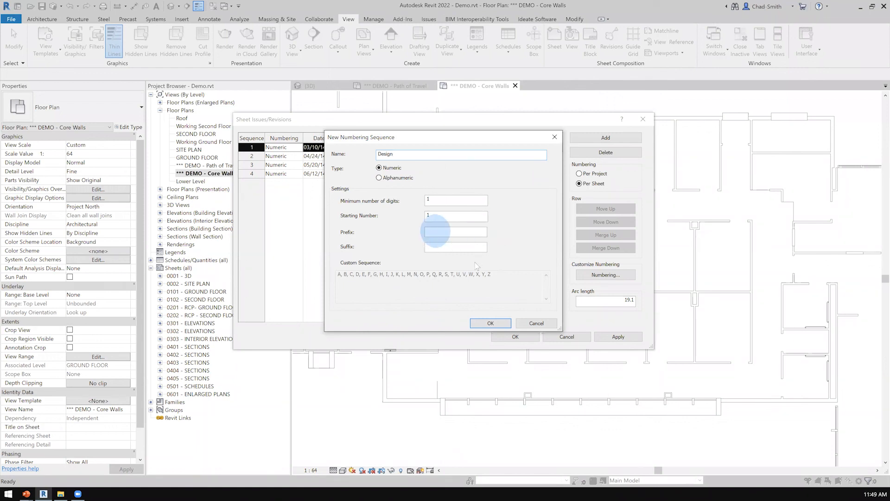
click(490, 323)
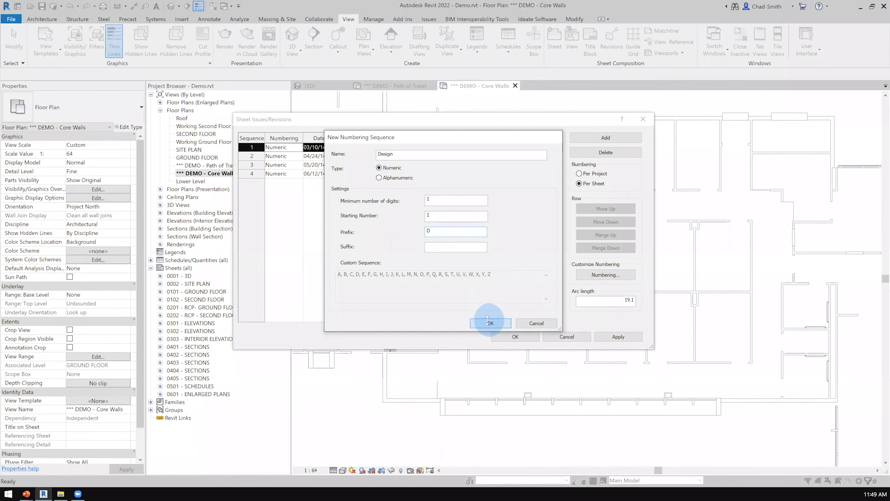
click(464, 307)
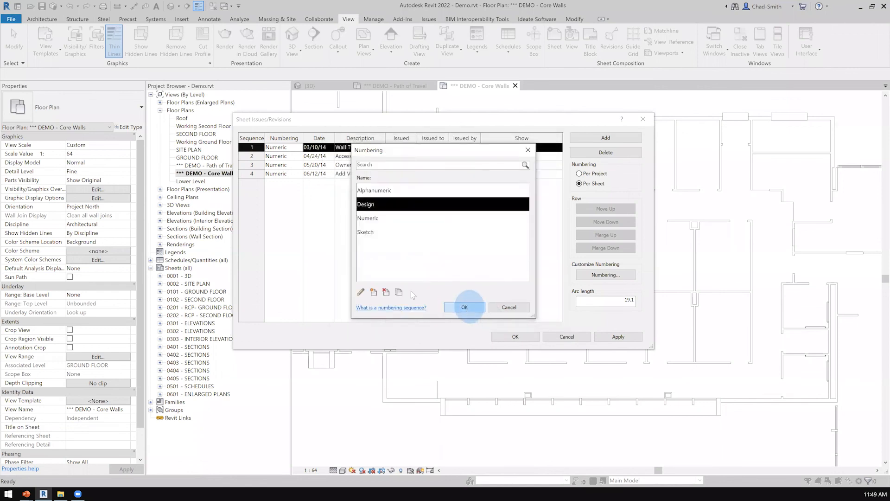
click(515, 337)
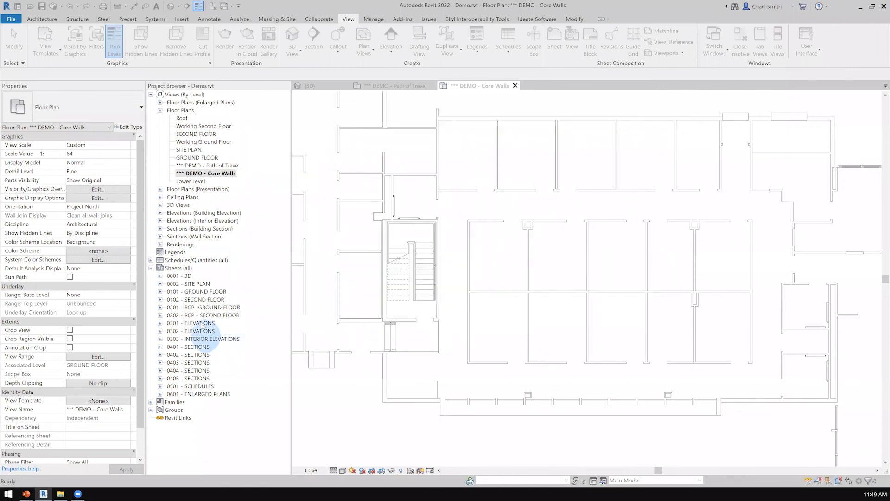
Open sheet 0101 - GROUND FLOOR and examine the revision schedule in its title block
click(200, 291)
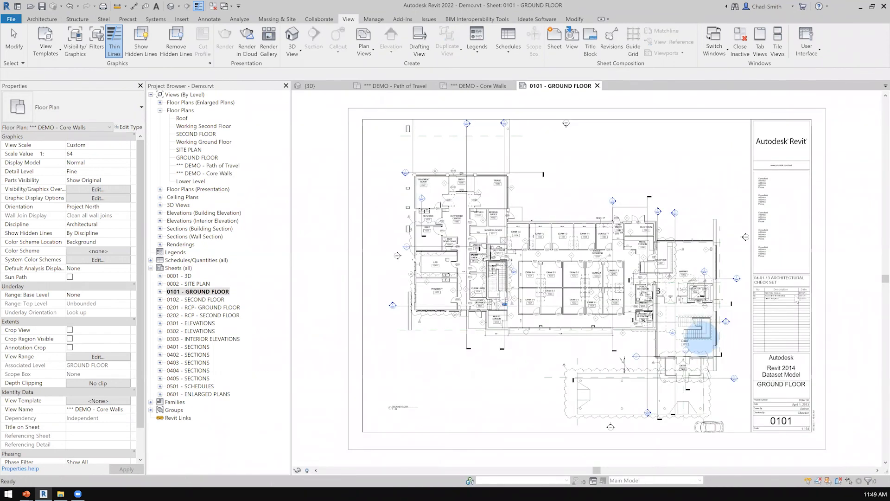
click(771, 309)
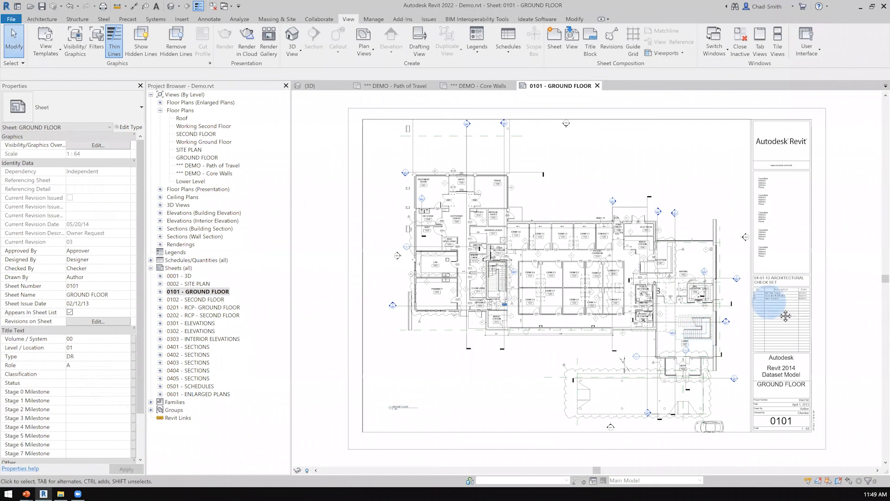
scroll(773, 307, up, 1)
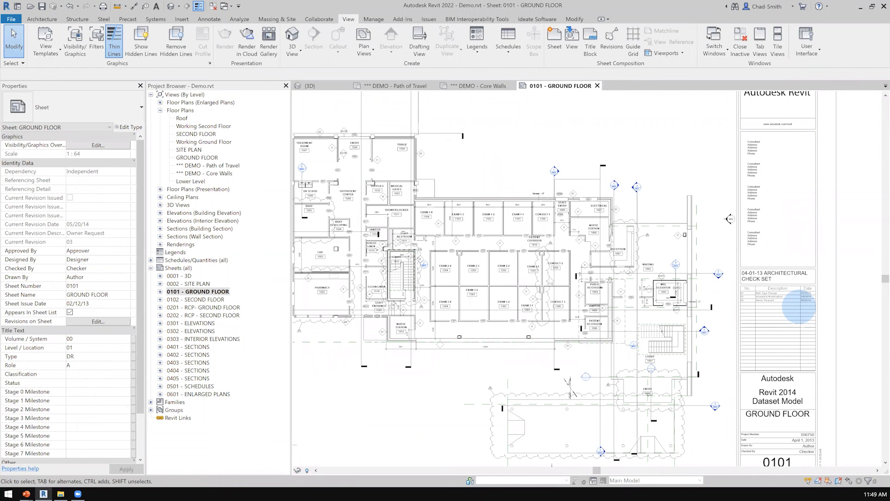
scroll(807, 310, up, 3)
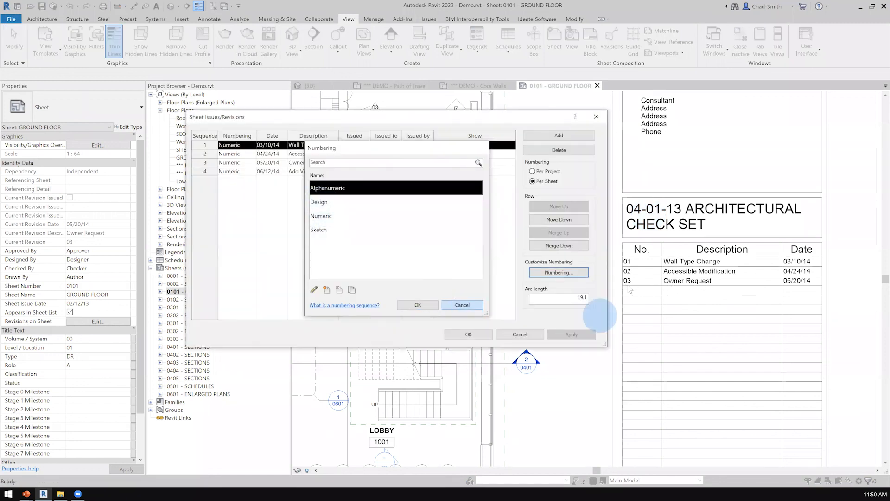
Close the numbering sequence list, assign the Sketch numbering to the Owner Request revision, and apply it
click(462, 305)
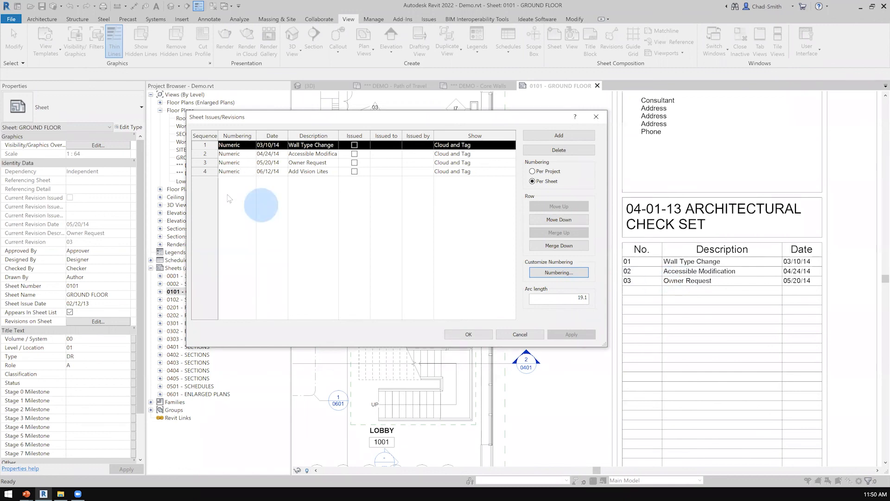
click(237, 162)
click(230, 181)
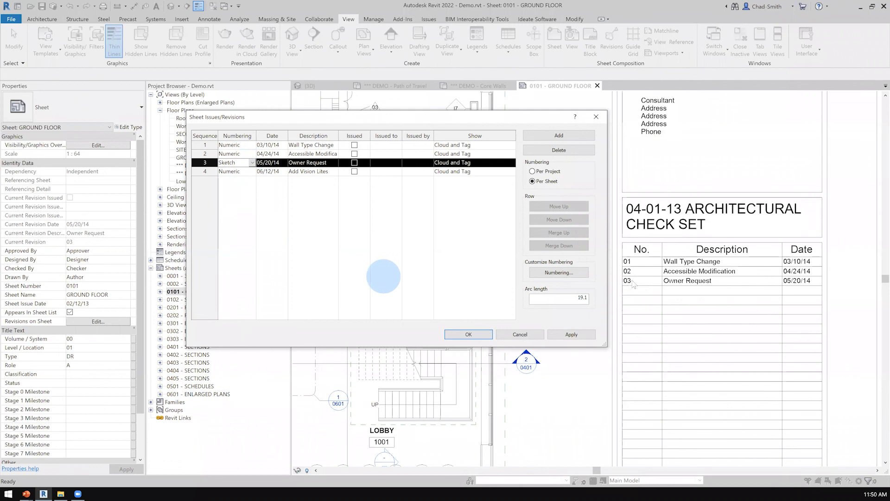
click(572, 334)
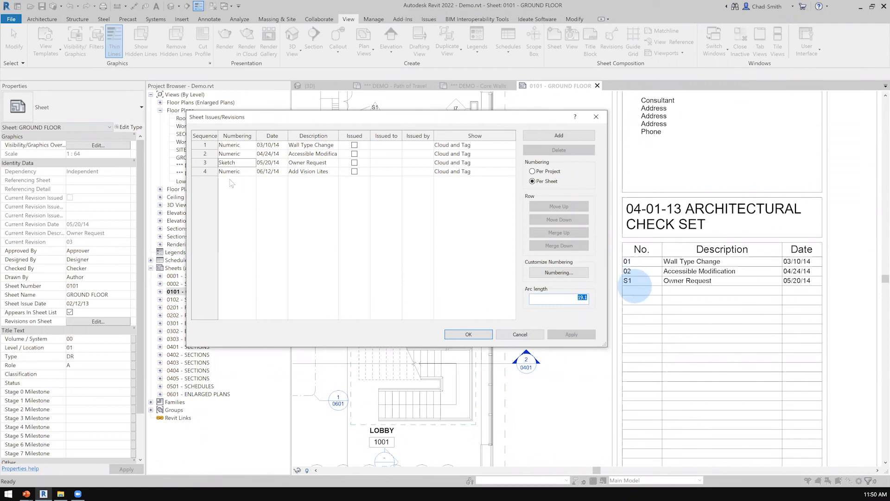
Switch the Owner Request revision to the Design numbering sequence, apply it, and close the sheet issues and revisions settings
click(252, 163)
click(229, 178)
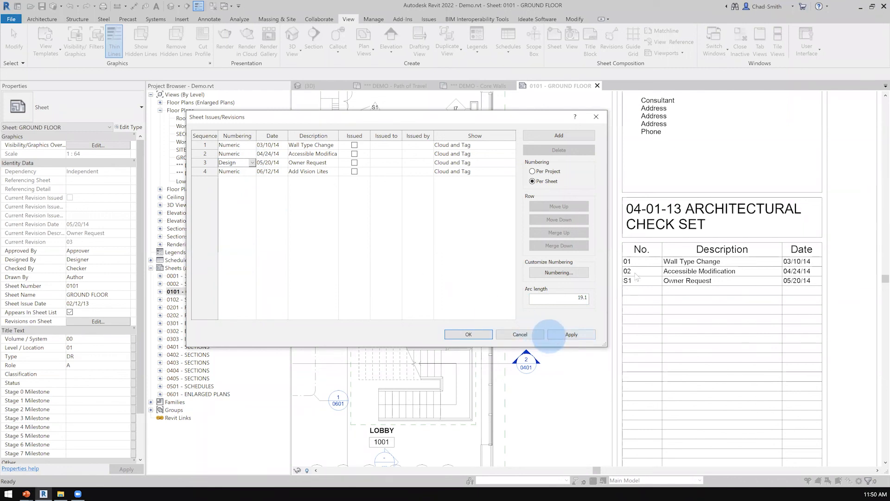
click(556, 335)
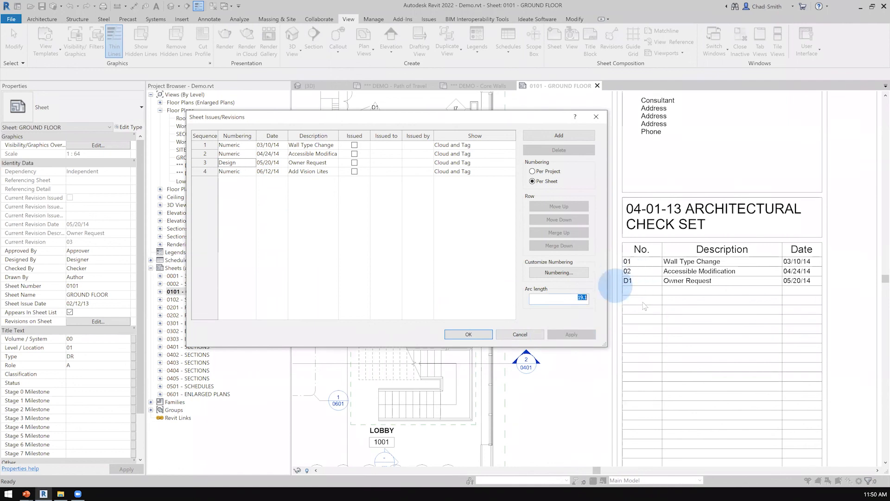
click(521, 335)
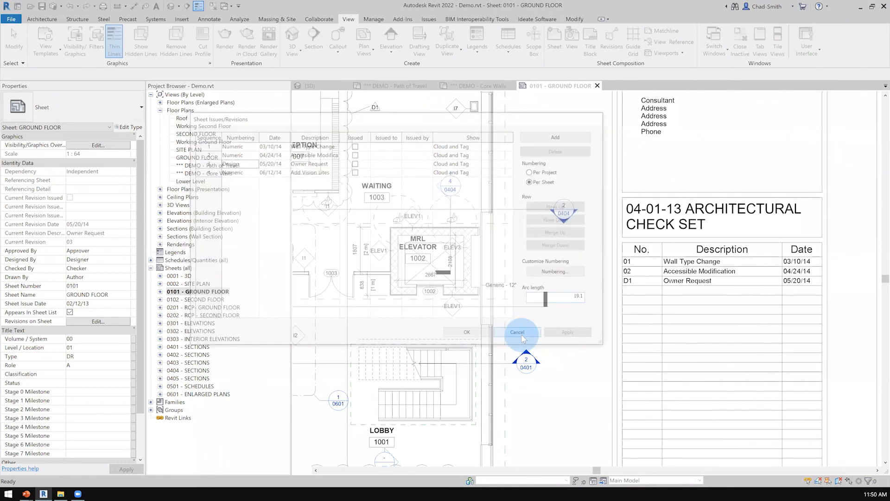
Start a PDF export and set its range to selected views/sheets using the Sheets set
click(14, 20)
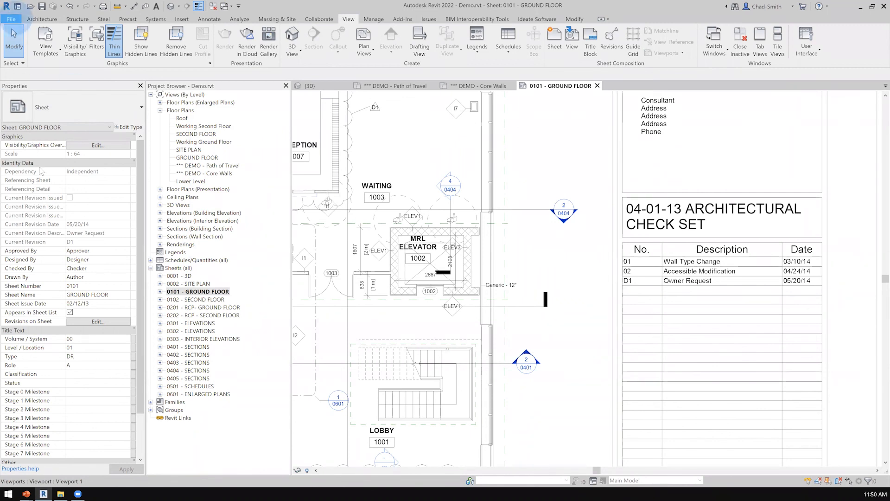
click(33, 165)
click(114, 95)
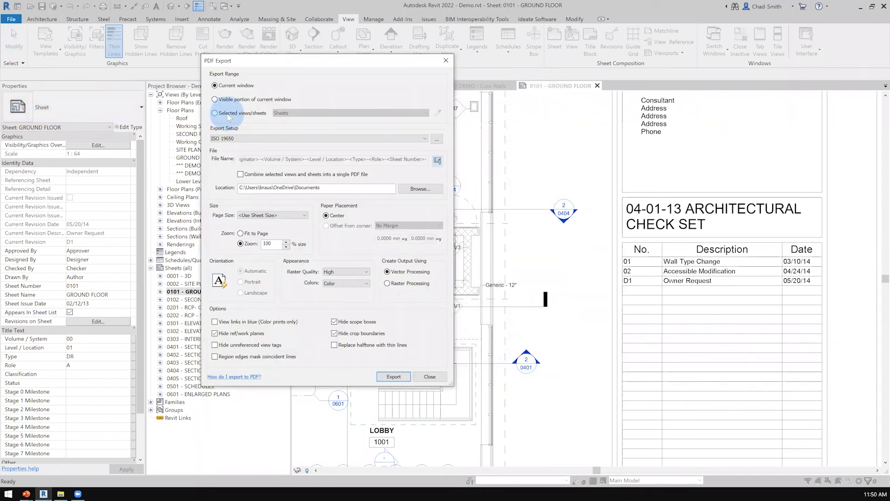
click(228, 114)
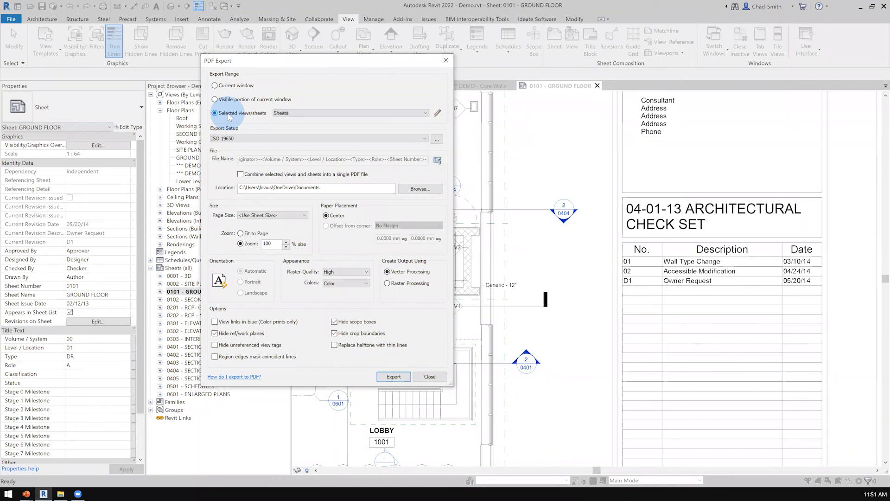
click(304, 116)
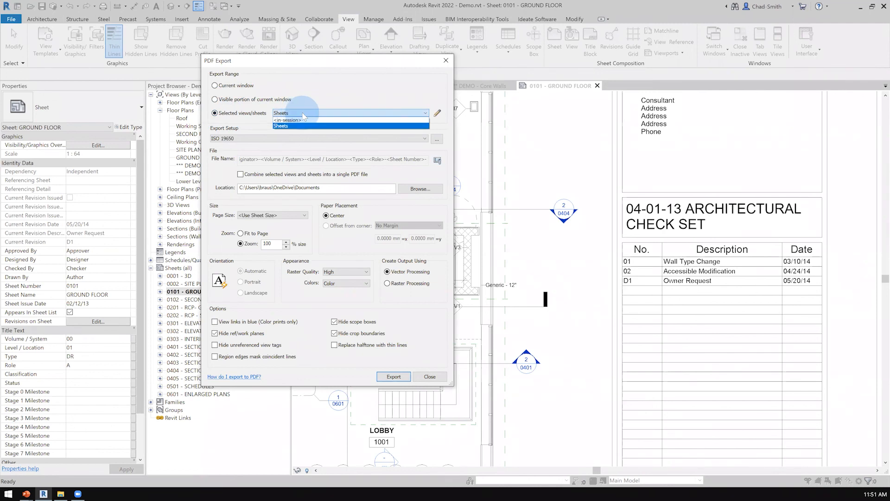
click(247, 115)
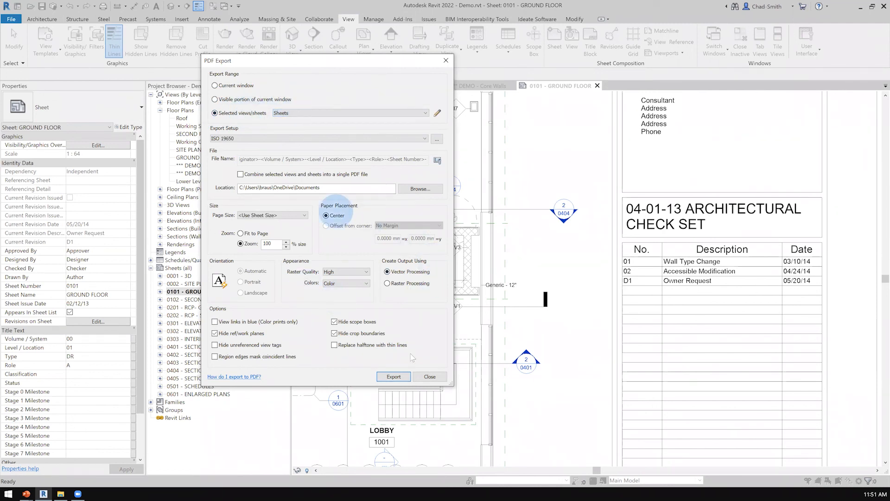
Review the page sizes and export setups available for the PDF export, keeping Use Sheet Size and ISO 19650
click(407, 385)
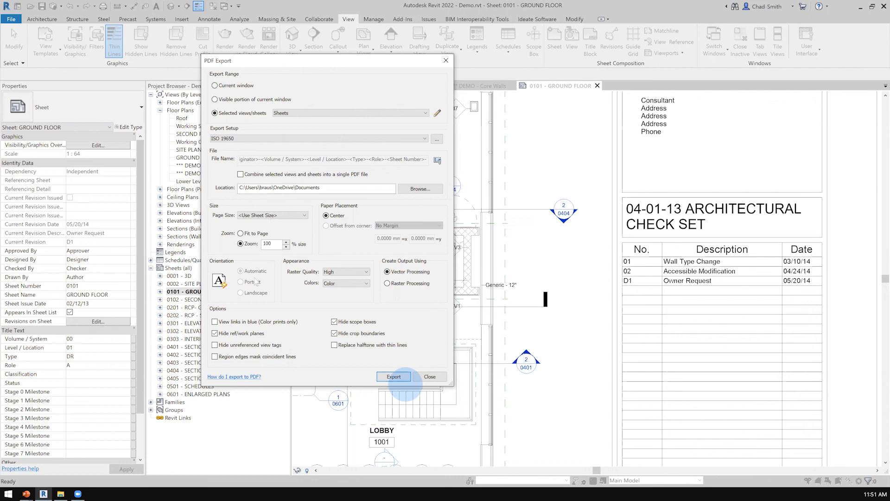
click(269, 217)
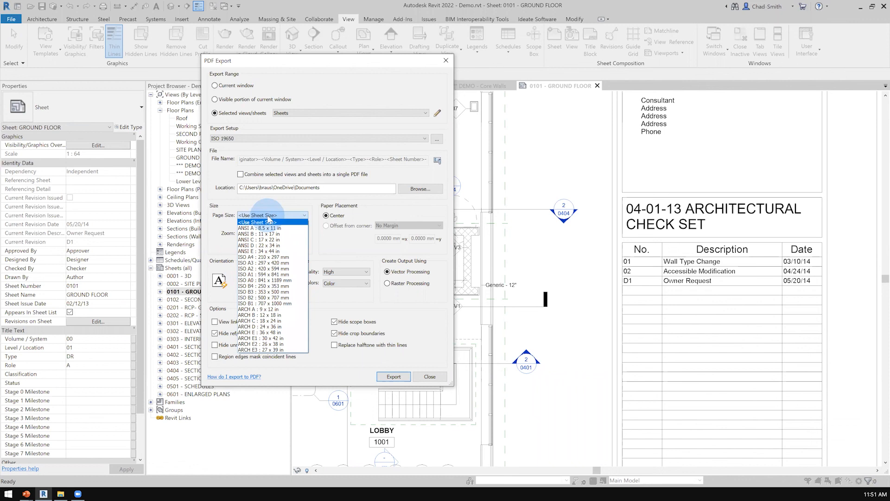
click(268, 220)
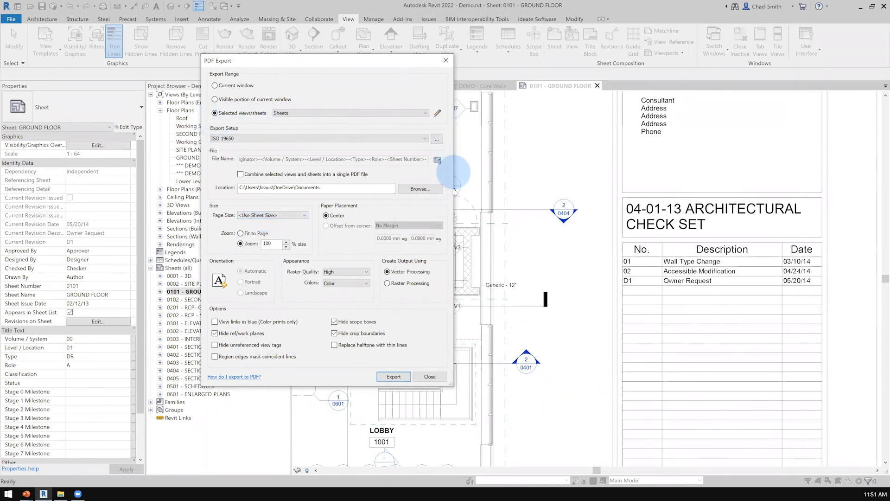
click(262, 142)
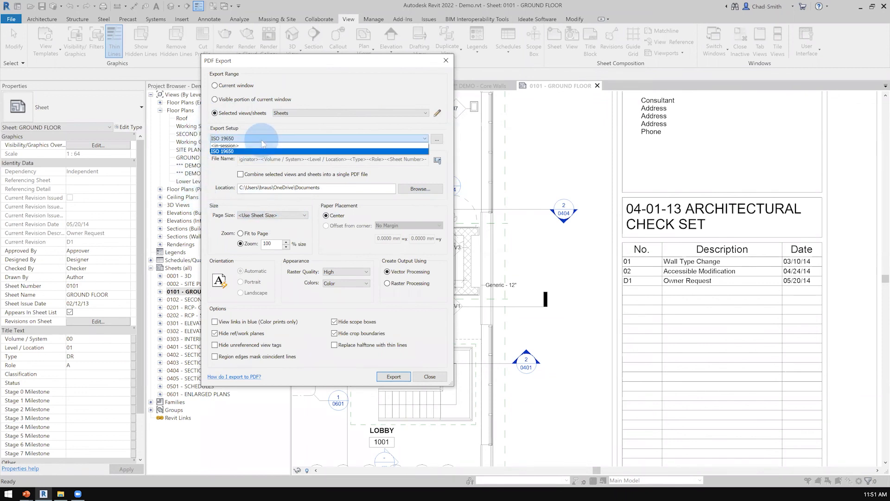
click(262, 140)
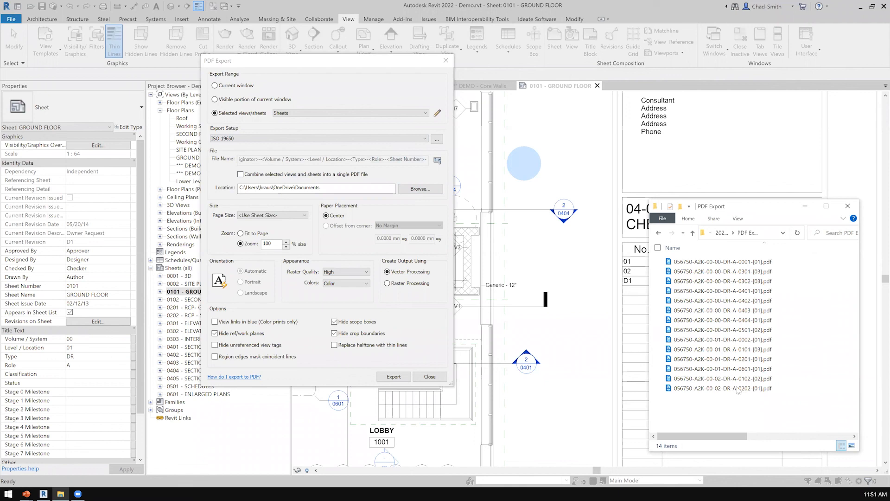
Open the PDF file naming rules, examine the available fields for the Sheets parameter type, and cancel without changes
click(437, 161)
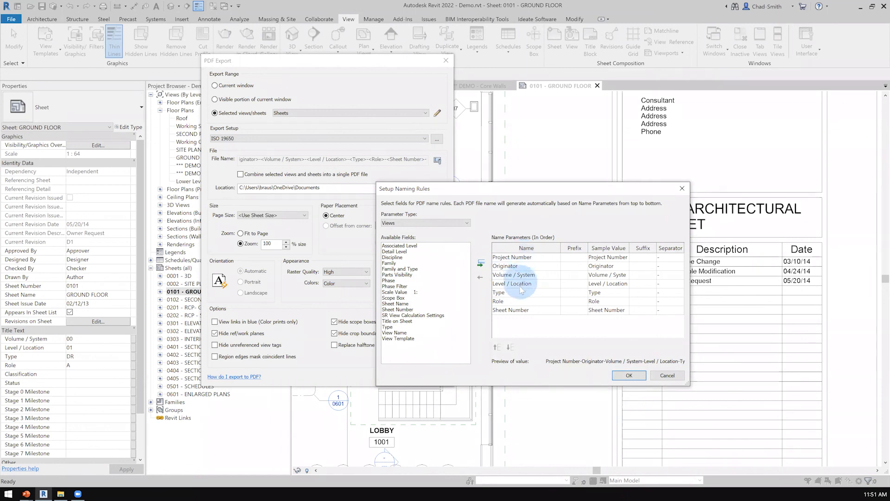
click(422, 223)
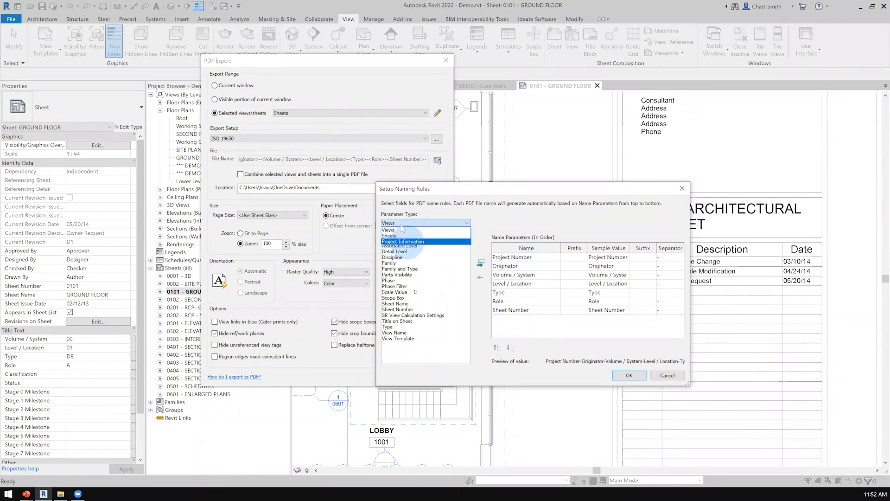
click(410, 235)
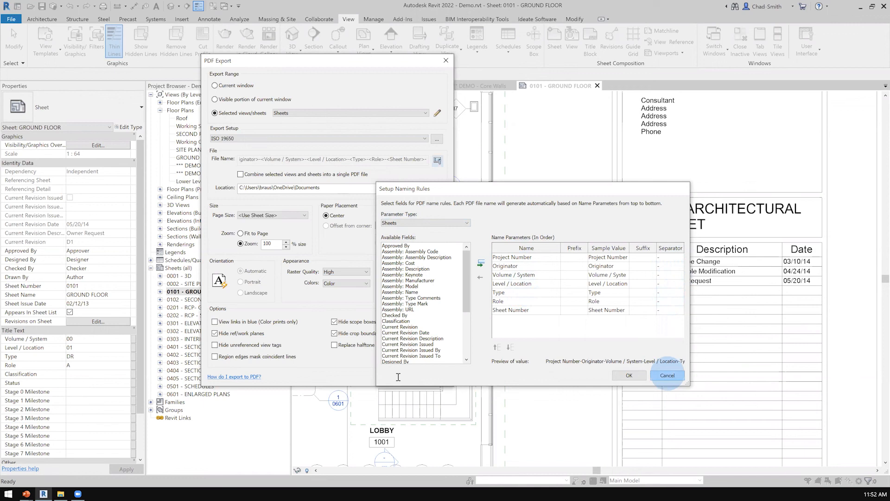
click(668, 376)
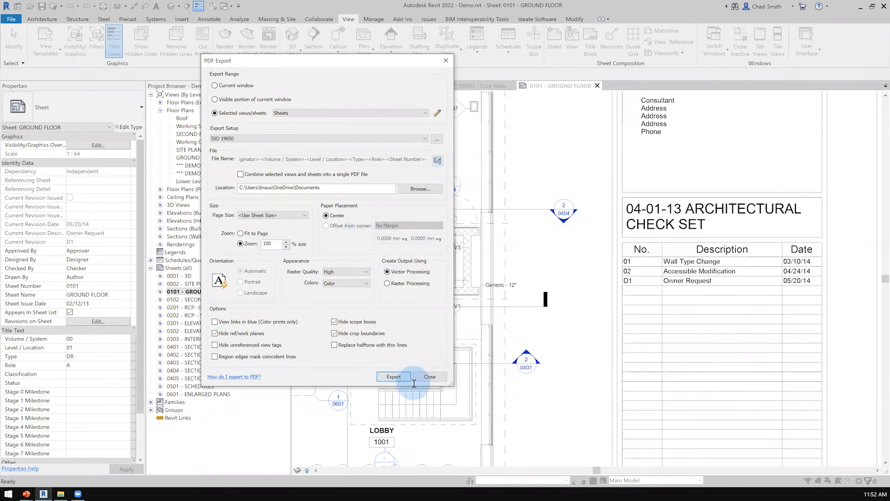